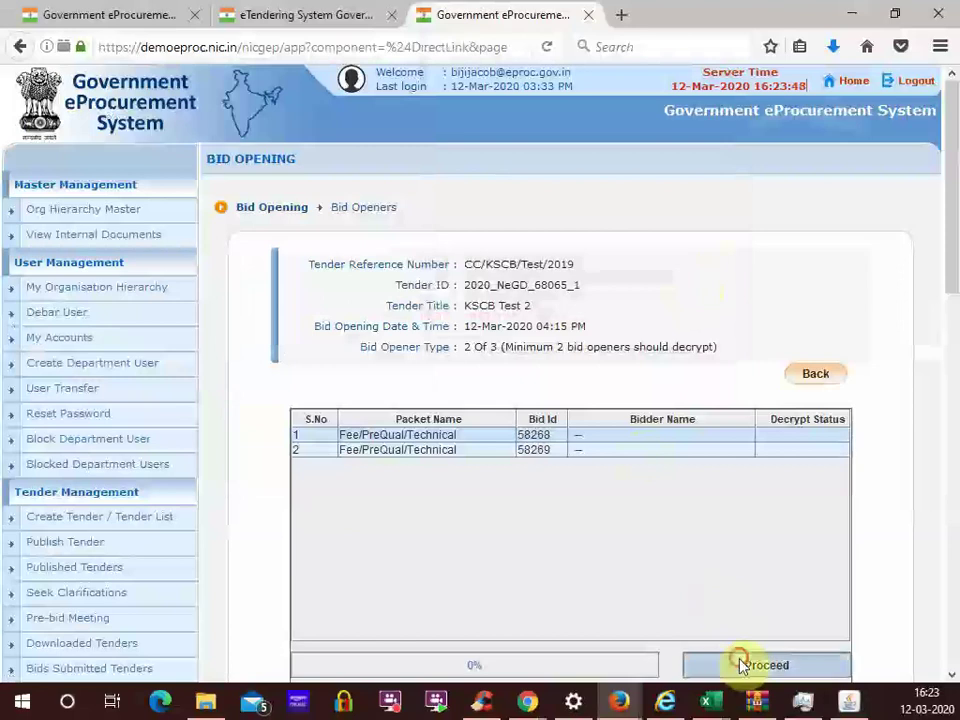
- Decrypt both Fee/PreQual/Technical bid packets of tender KSCB Test 2 and open the technical packet's bid list
left_click(739, 663)
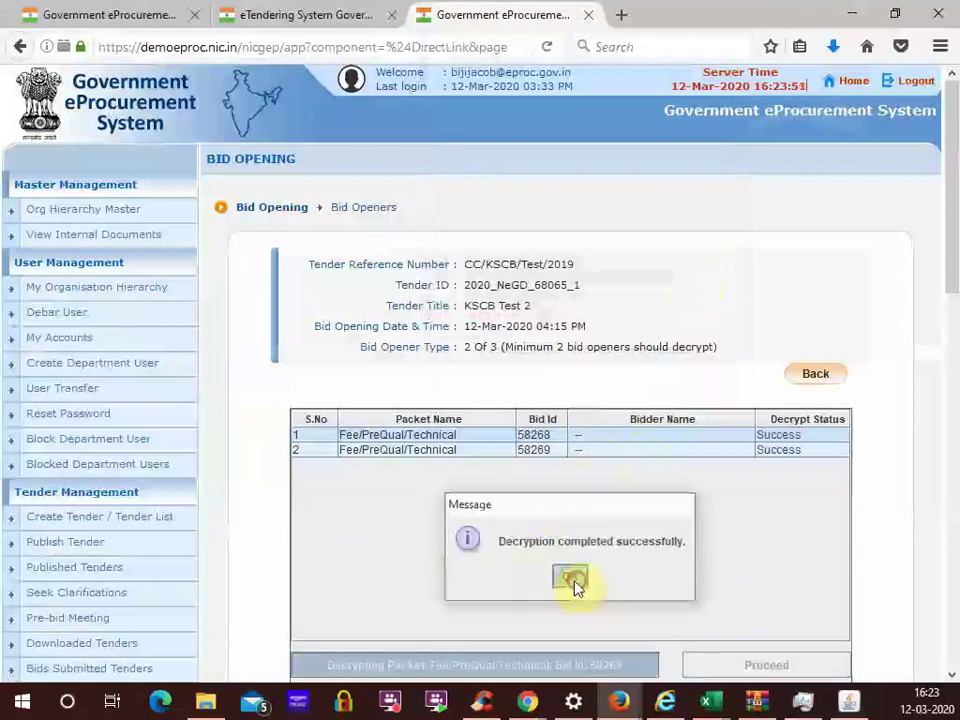
left_click(572, 579)
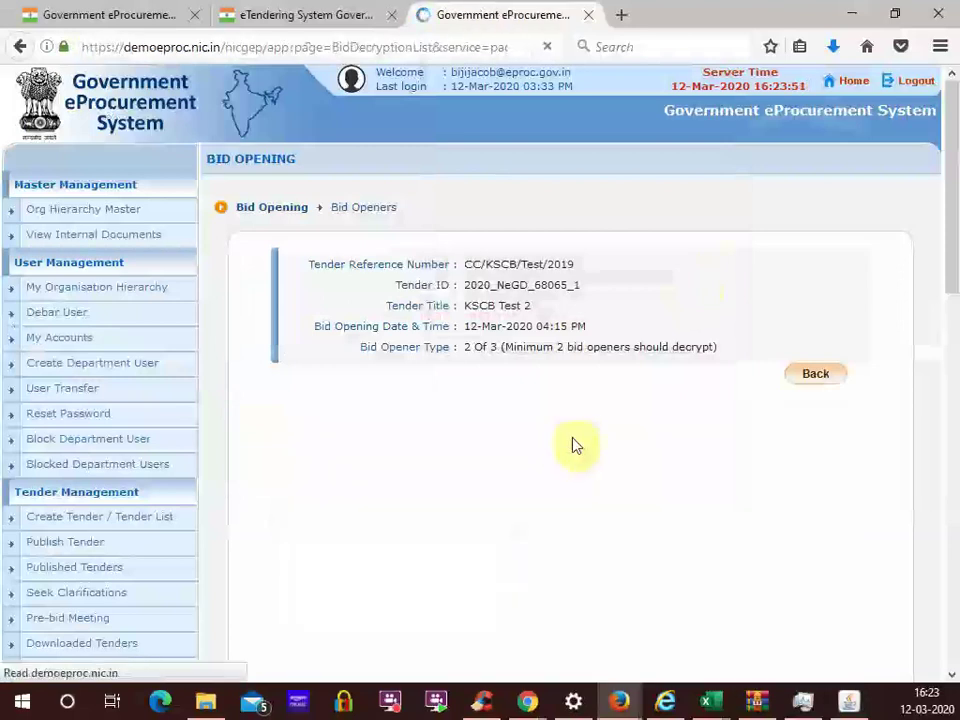
scroll(478, 535, "down", 3)
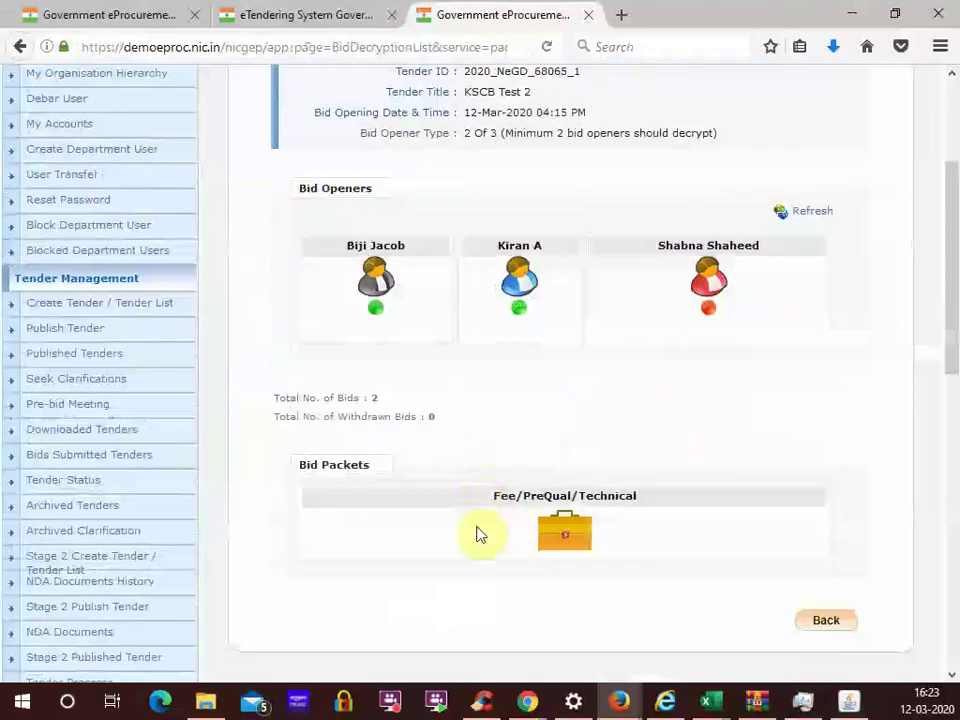
left_click(564, 531)
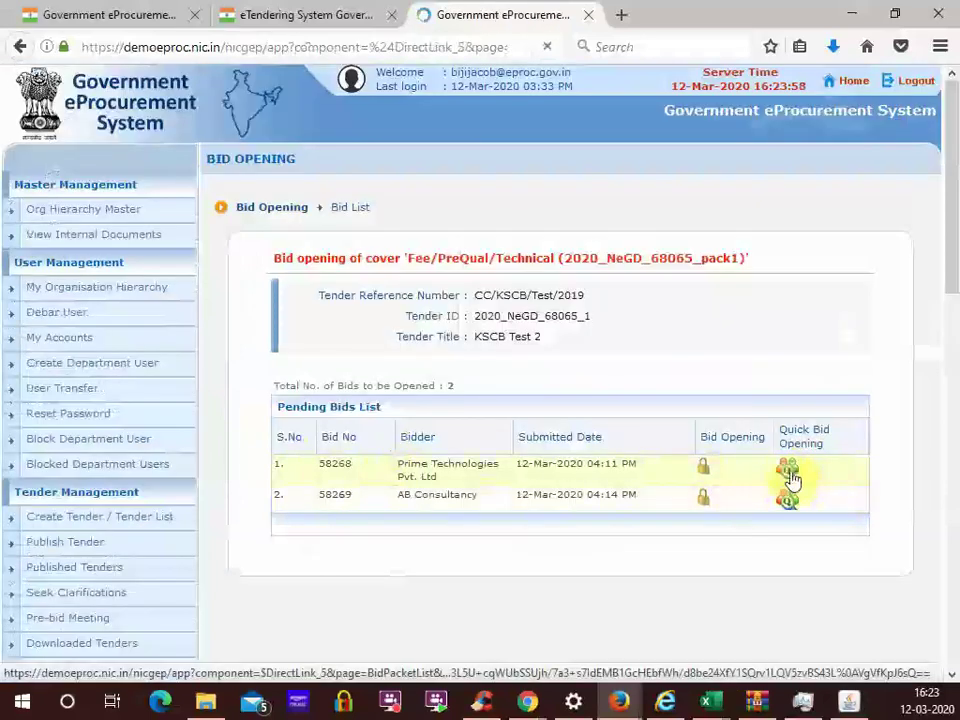
- Admit the pending bids of Prime Technologies Pvt. Ltd and AB Consultancy with Quick Bid Opening and proceed to the opened bids list
left_click(787, 478)
left_click(828, 576)
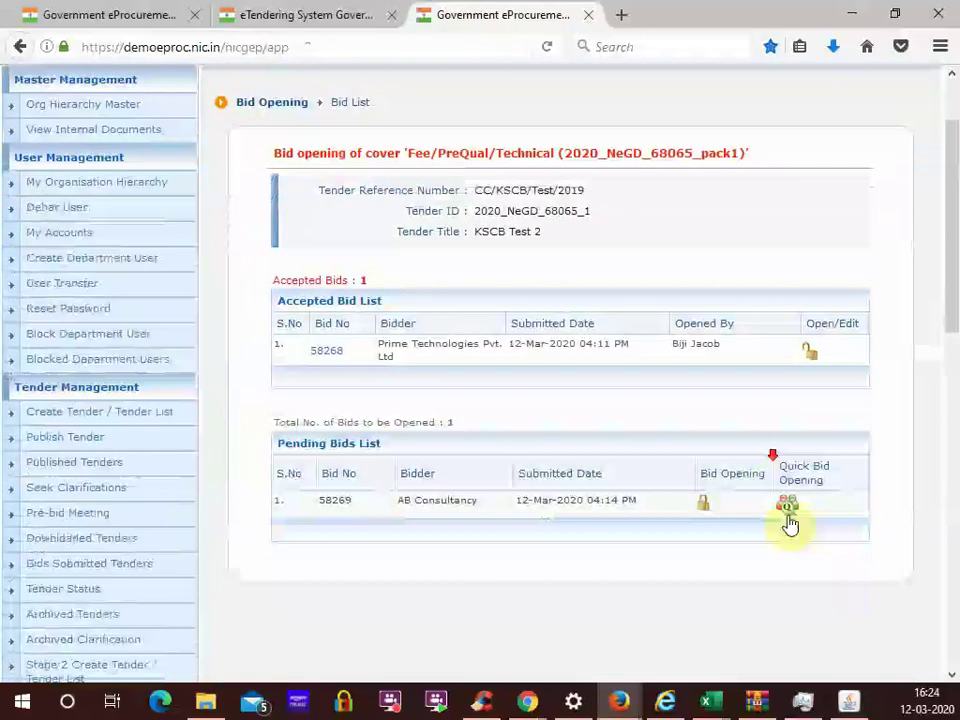
left_click(790, 510)
left_click(830, 580)
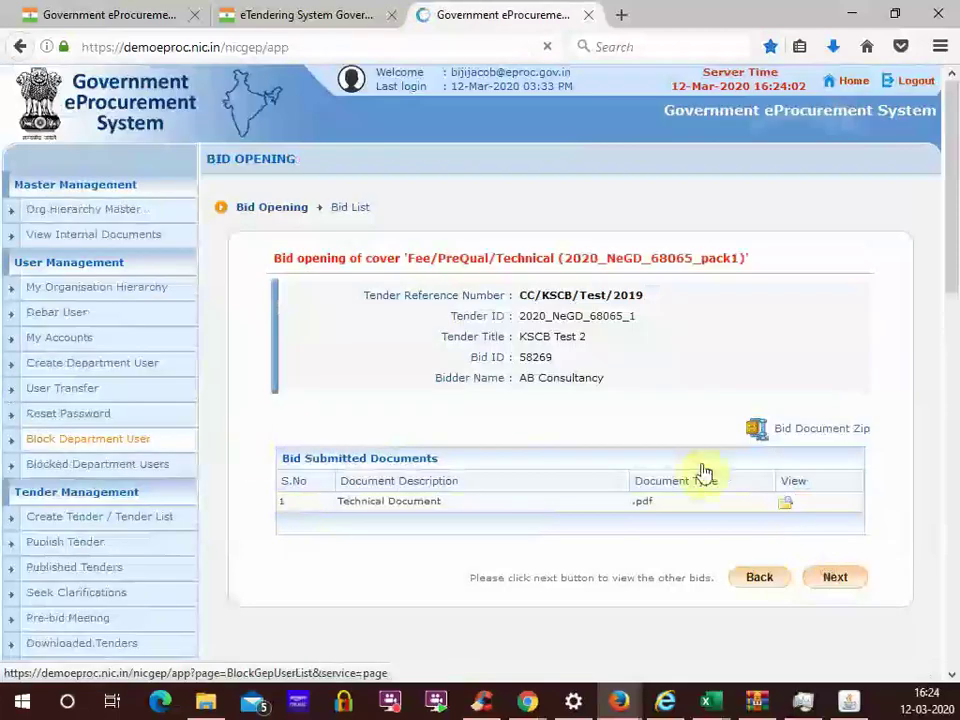
scroll(830, 500, "down", 3)
left_click(831, 367)
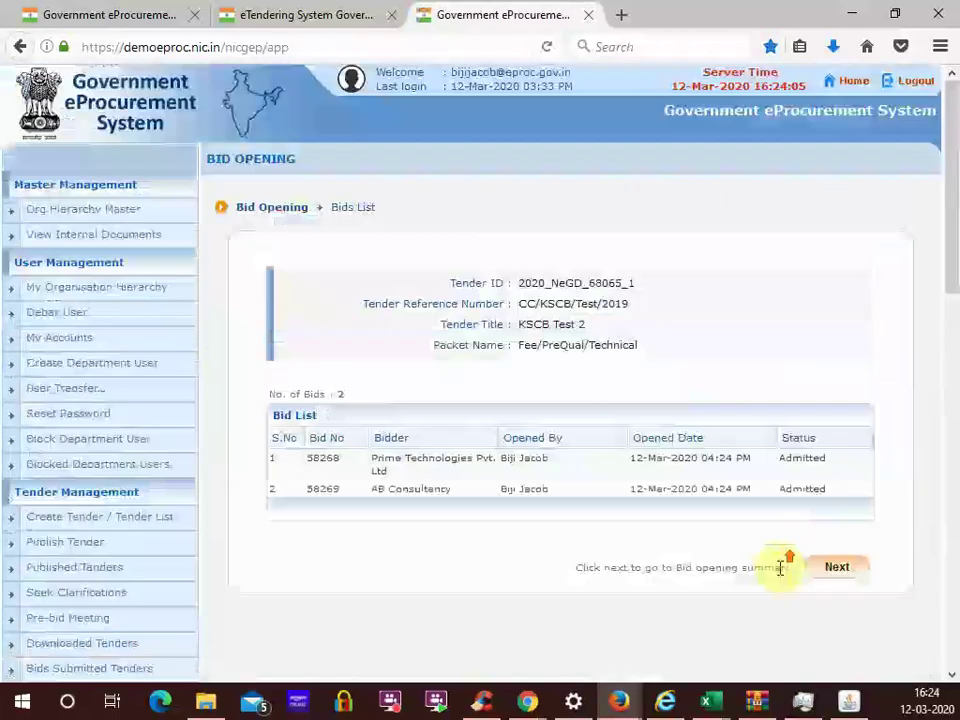
- Submit the bid opening summary "Opened" for the Fee/PreQual/Technical packet and return to the list of tenders to be opened
left_click(834, 570)
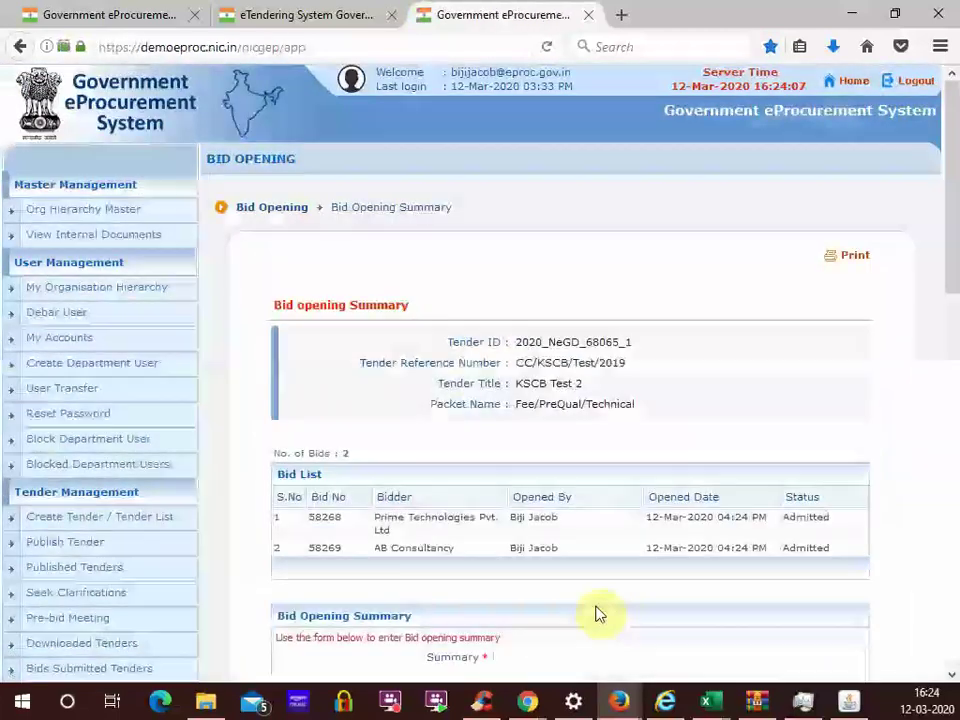
scroll(602, 611, "down", 2)
left_click(604, 585)
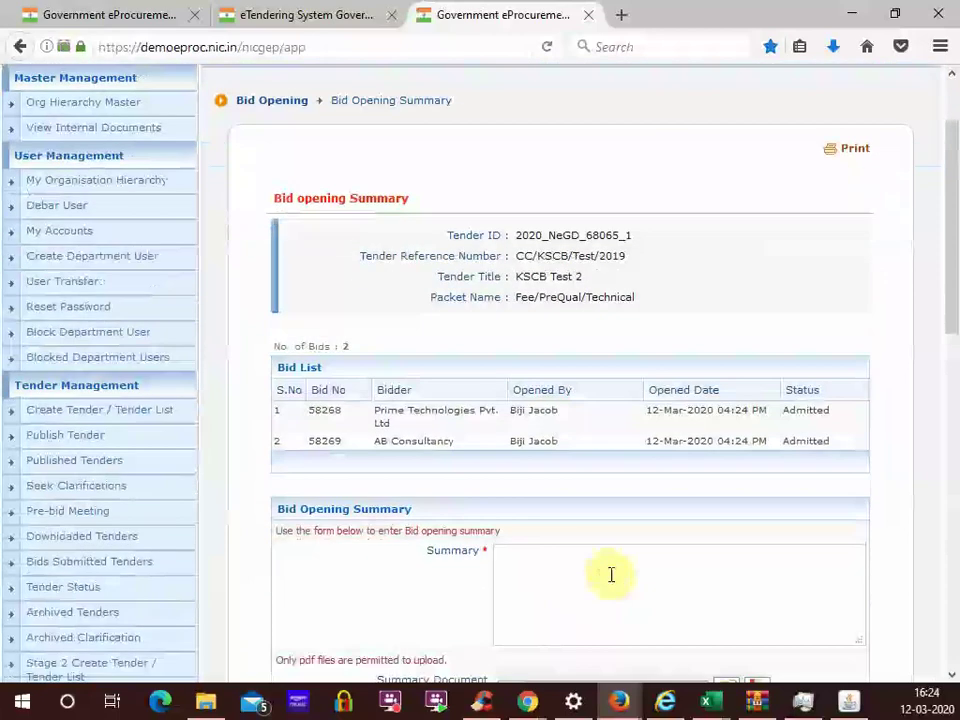
type("Opened")
scroll(821, 574, "down", 4)
left_click(840, 584)
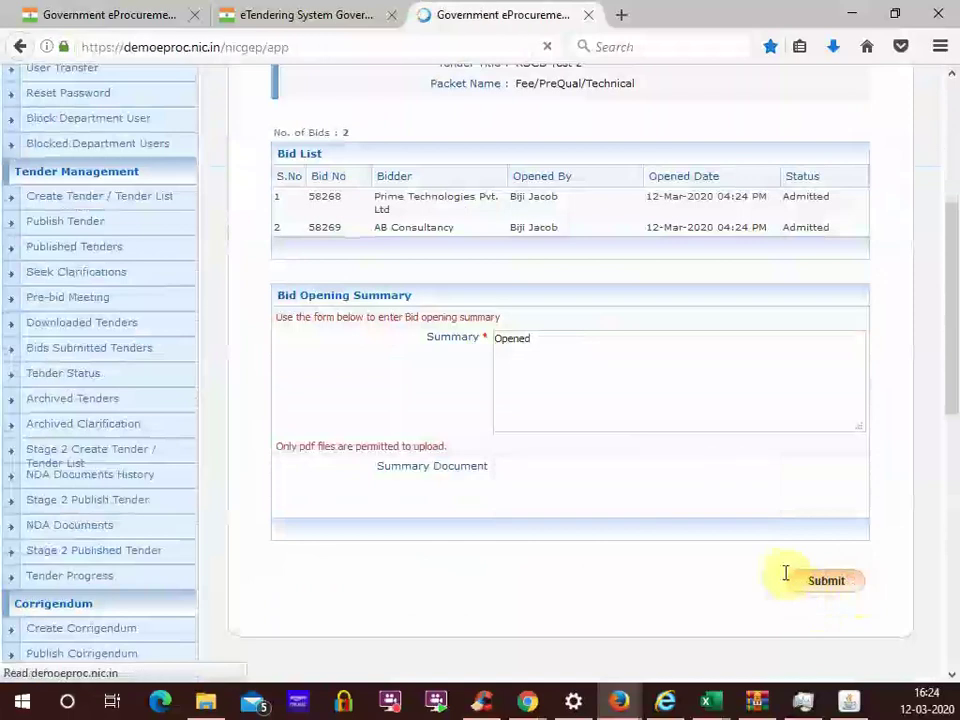
scroll(662, 589, "down", 4)
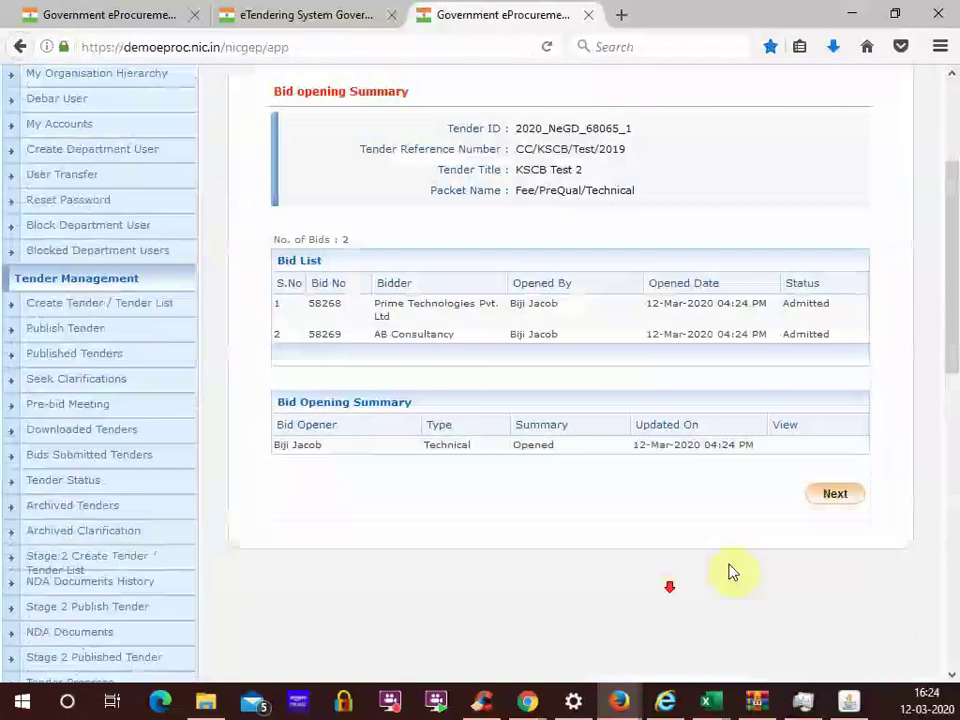
left_click(838, 498)
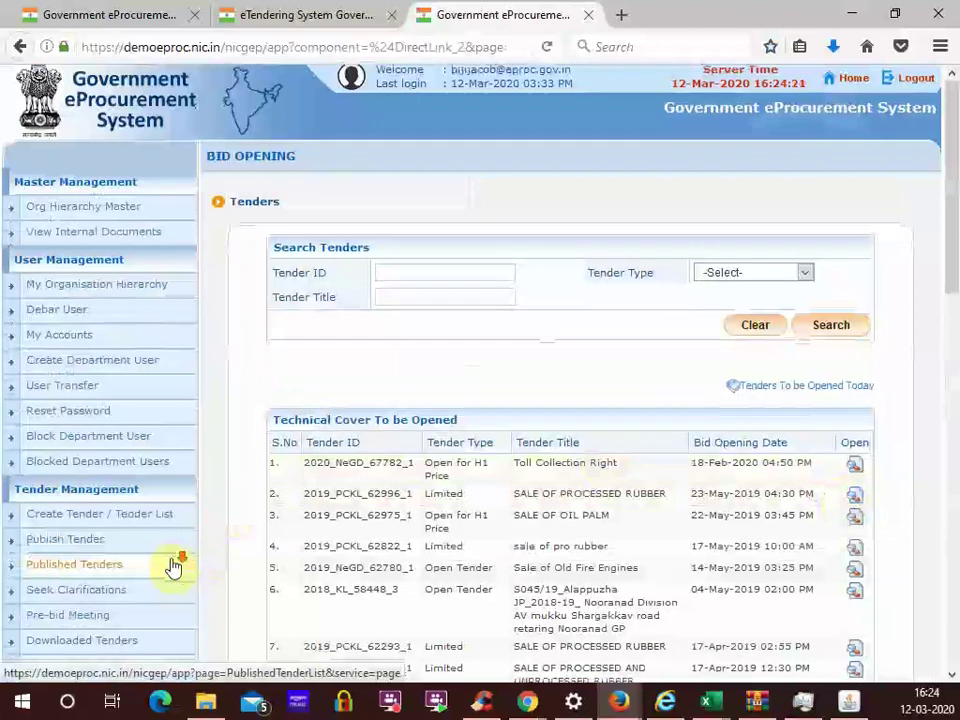
- Open the technical evaluation of tender KSCB Test 2 from the Bid Evaluation List
scroll(171, 568, "down", 2)
scroll(165, 489, "down", 4)
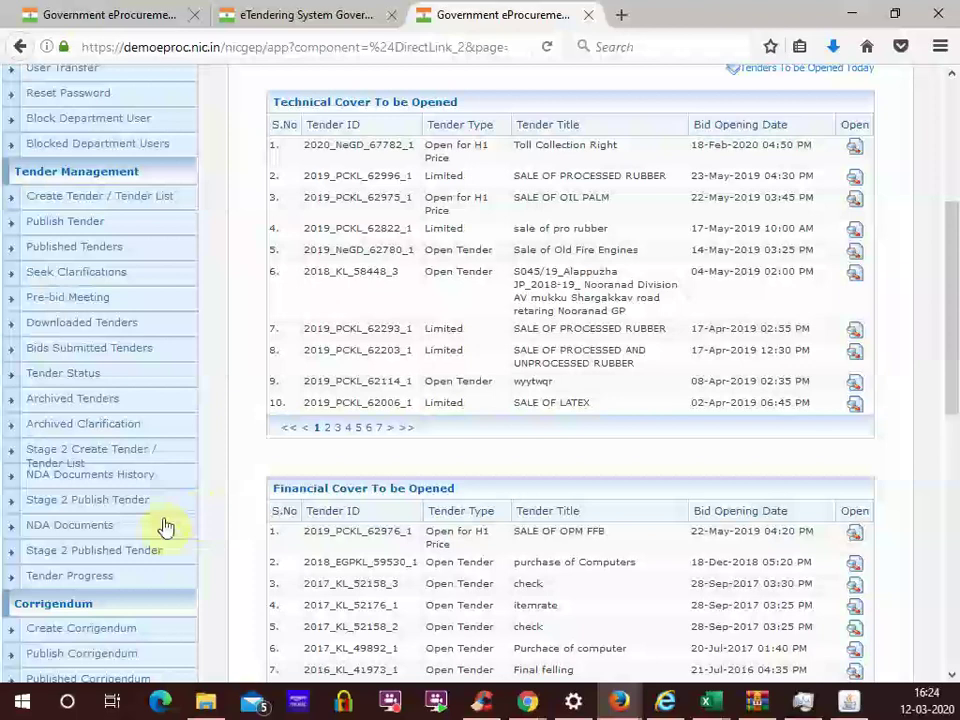
scroll(168, 525, "down", 4)
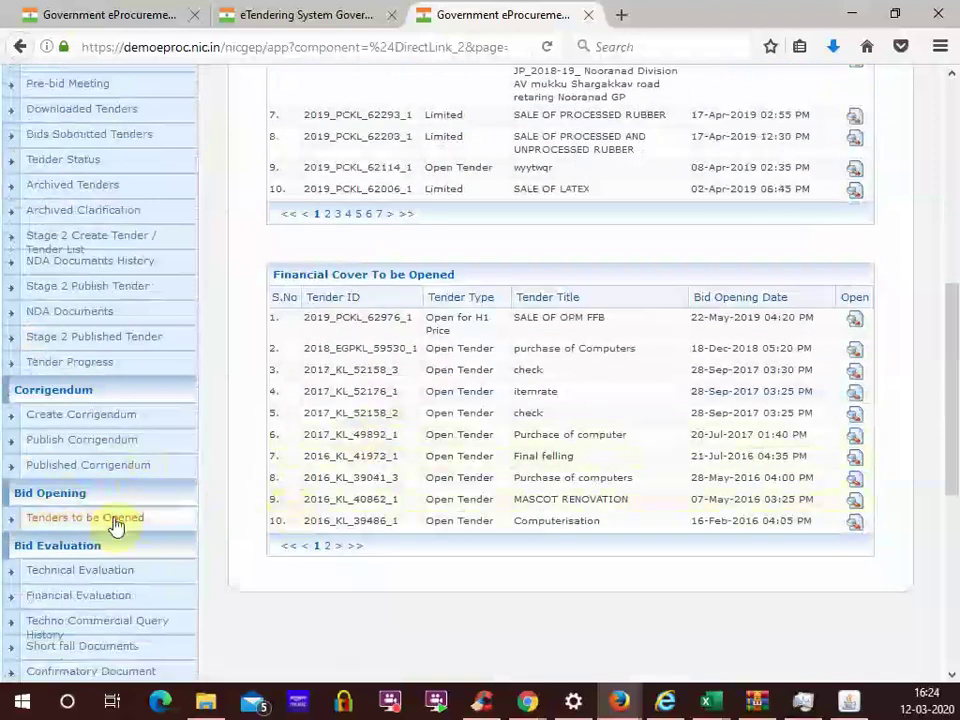
left_click(141, 586)
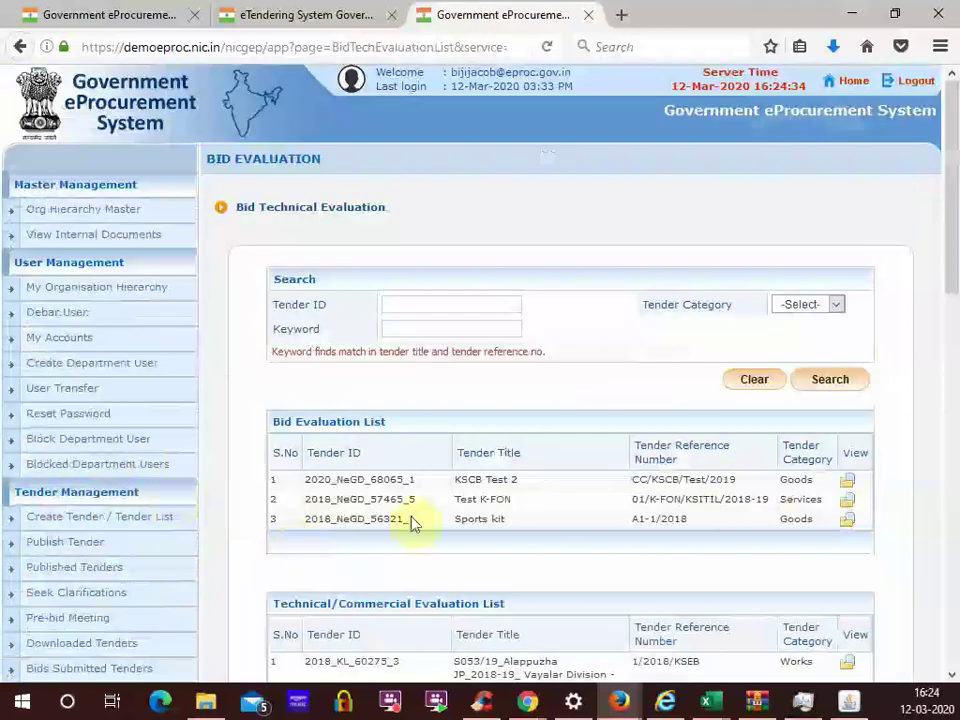
left_click(848, 483)
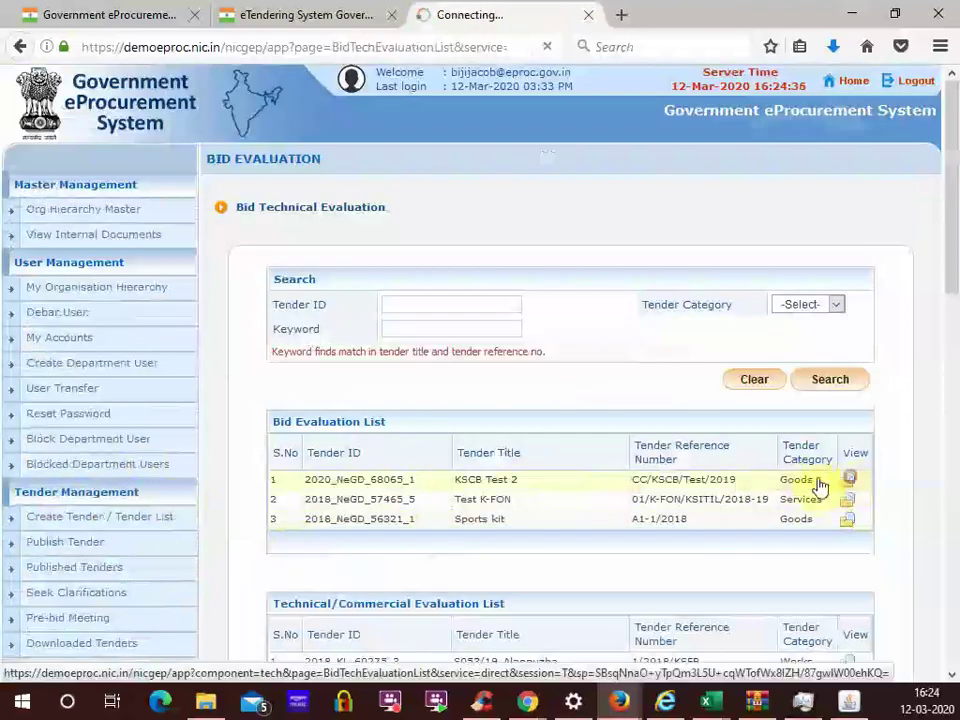
- Enter "Technically Qualified" as the reason for both accepted bids and submit the technical evaluation
left_click(746, 476)
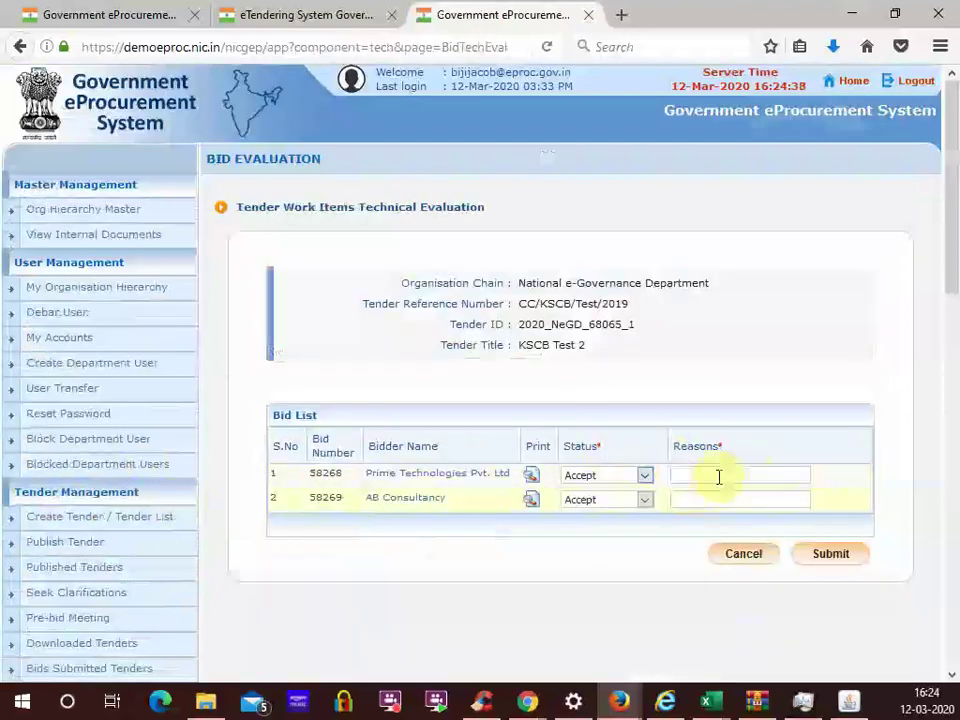
left_click(717, 476)
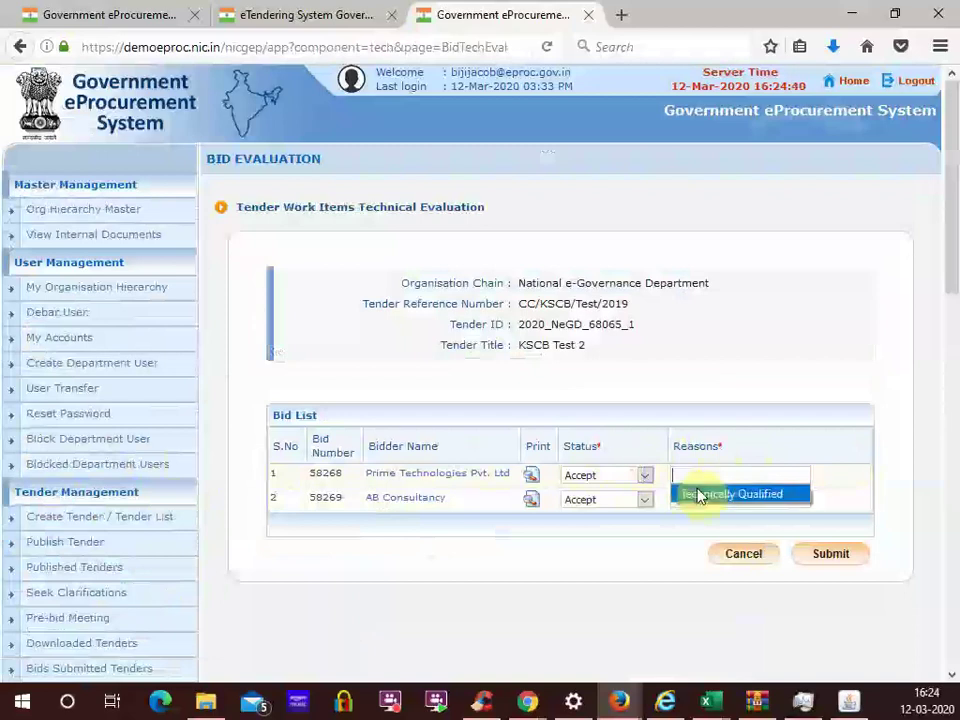
left_click(697, 495)
triple_click(724, 478)
key("ctrl+c")
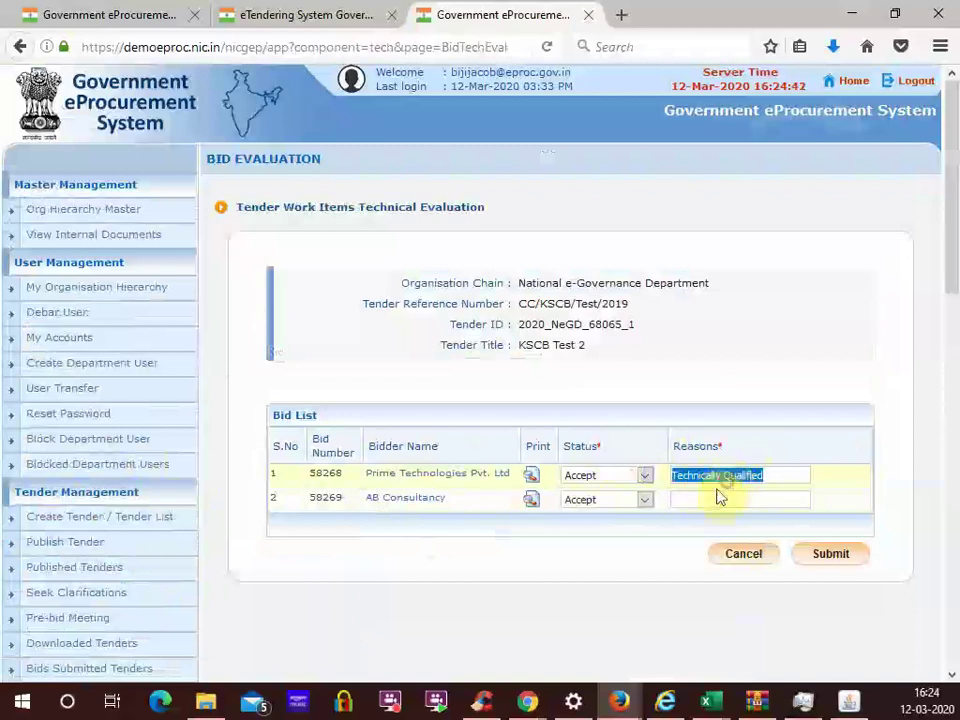
left_click(746, 502)
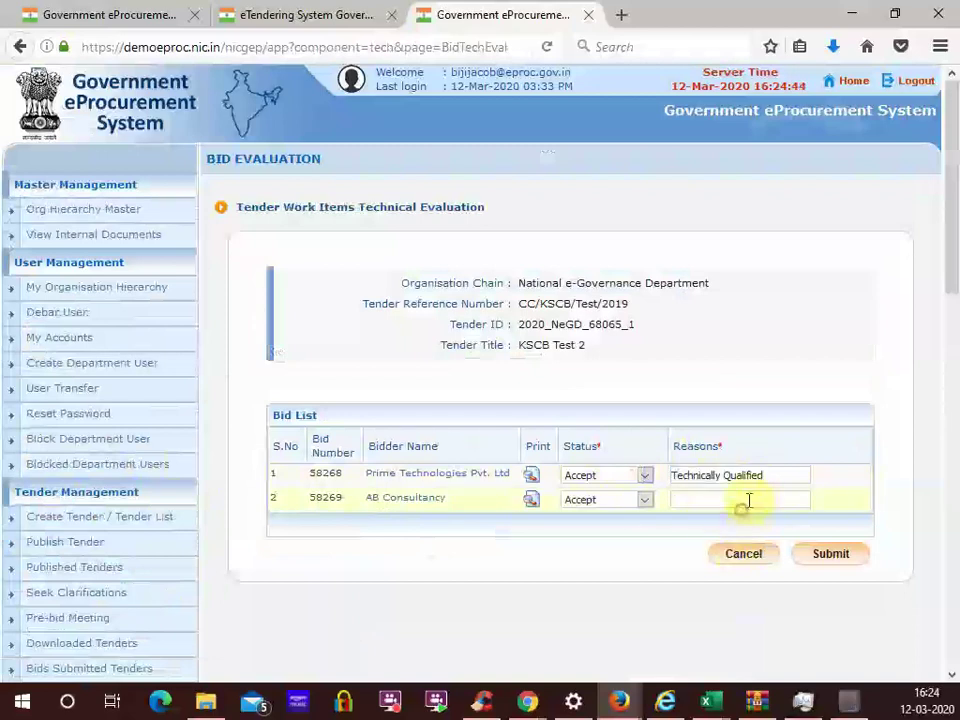
key("ctrl+v")
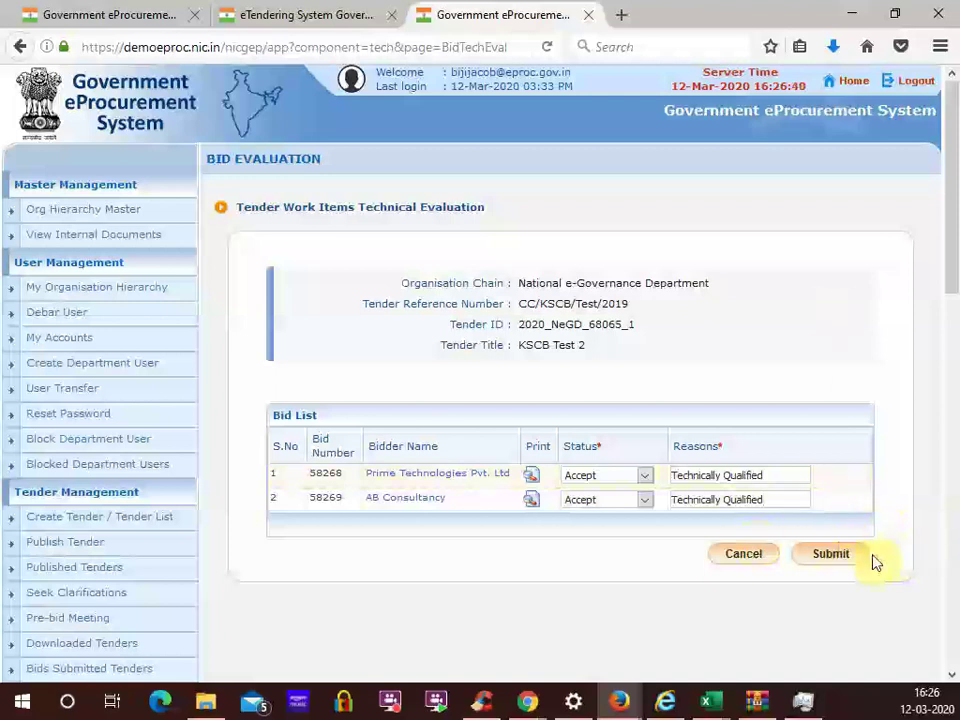
left_click(838, 561)
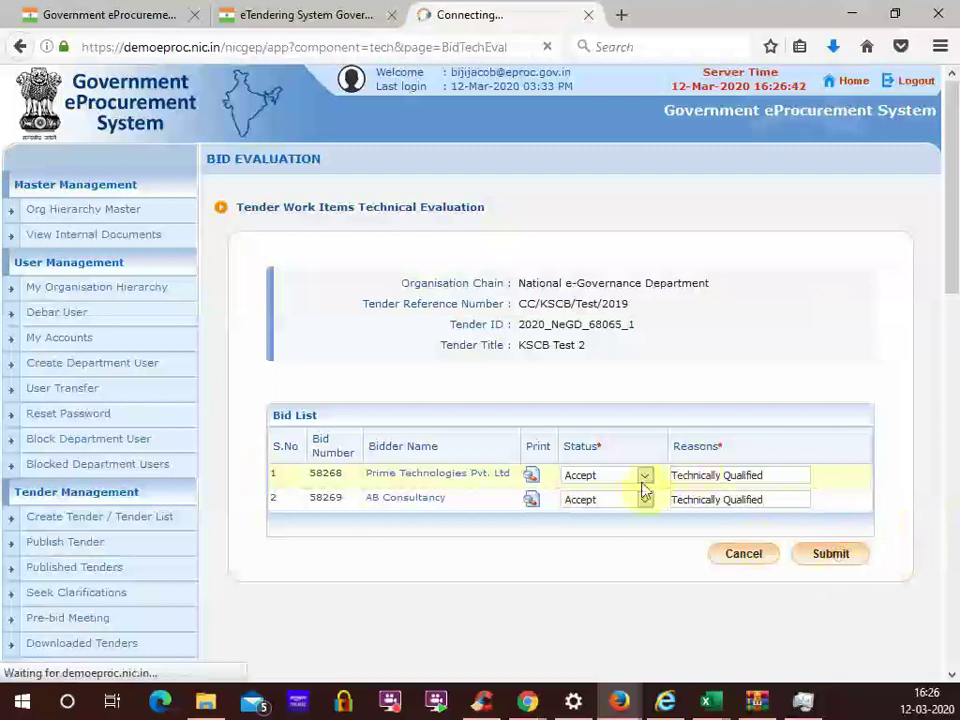
- Accept the security risk and run the eProcurement Java application for the committee details form
scroll(630, 495, "down", 4)
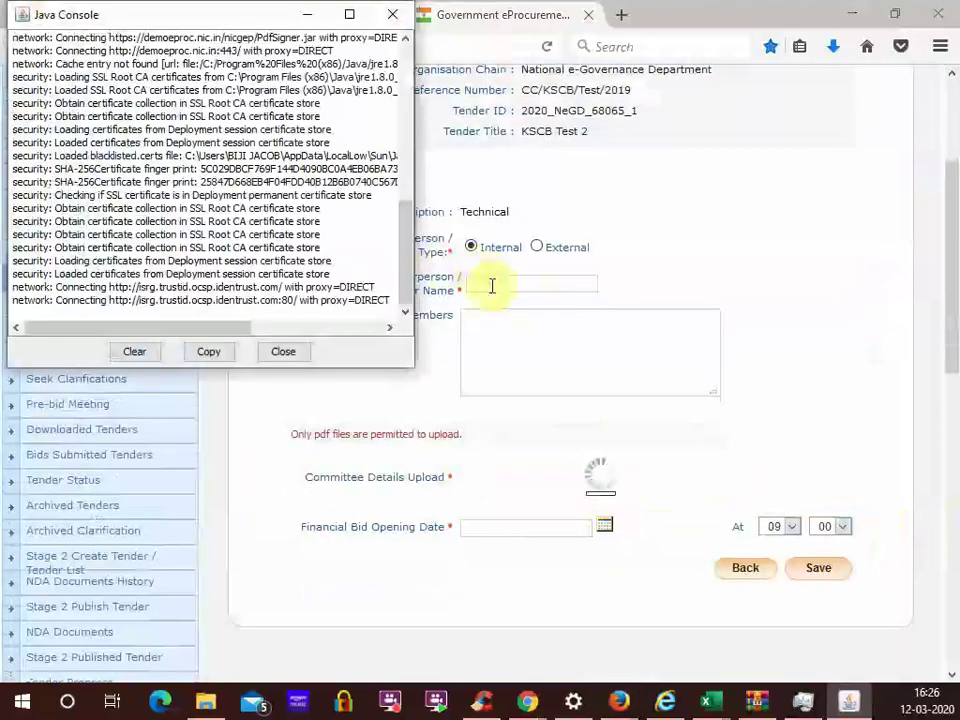
left_click(507, 278)
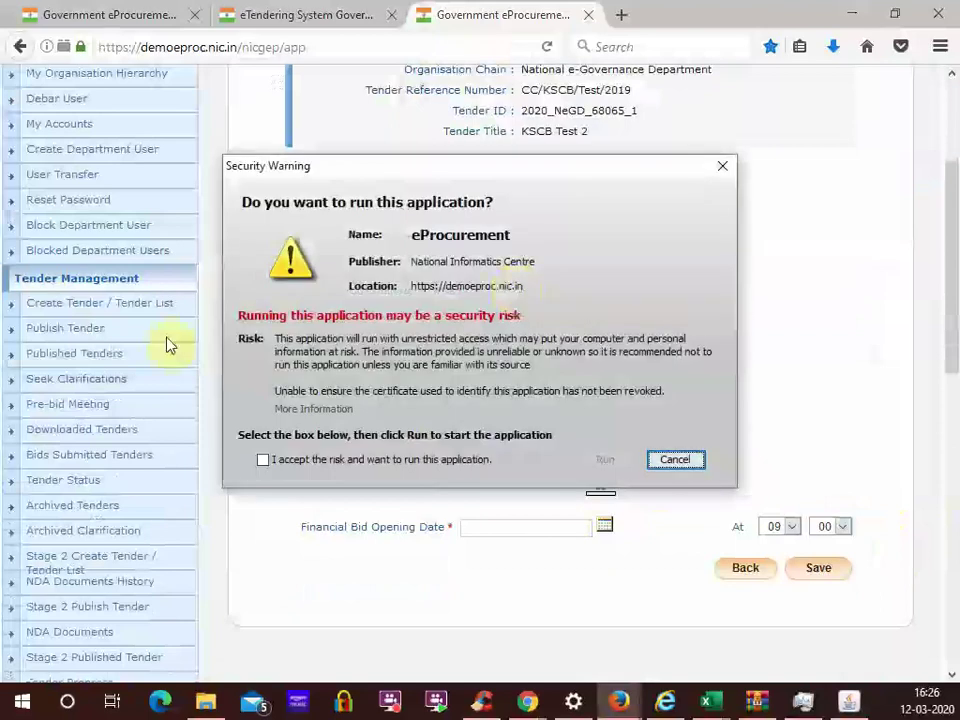
left_click(262, 459)
left_click(603, 459)
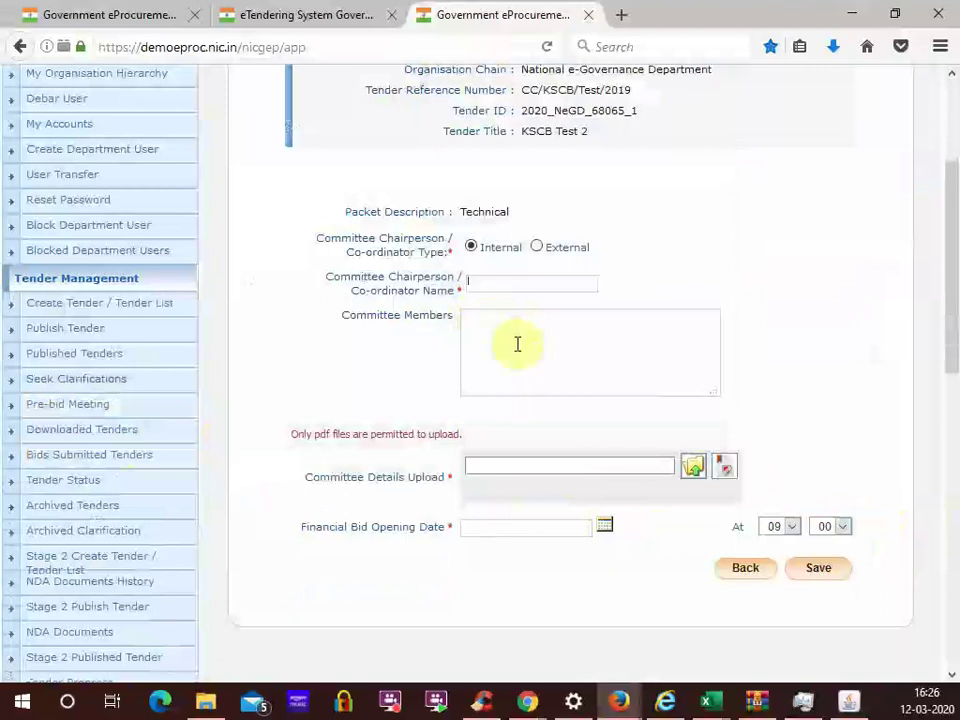
- Enter TIA as committee chairperson and "Members" as committee members, and sign Doc2.pdf for the committee details upload
left_click(572, 285)
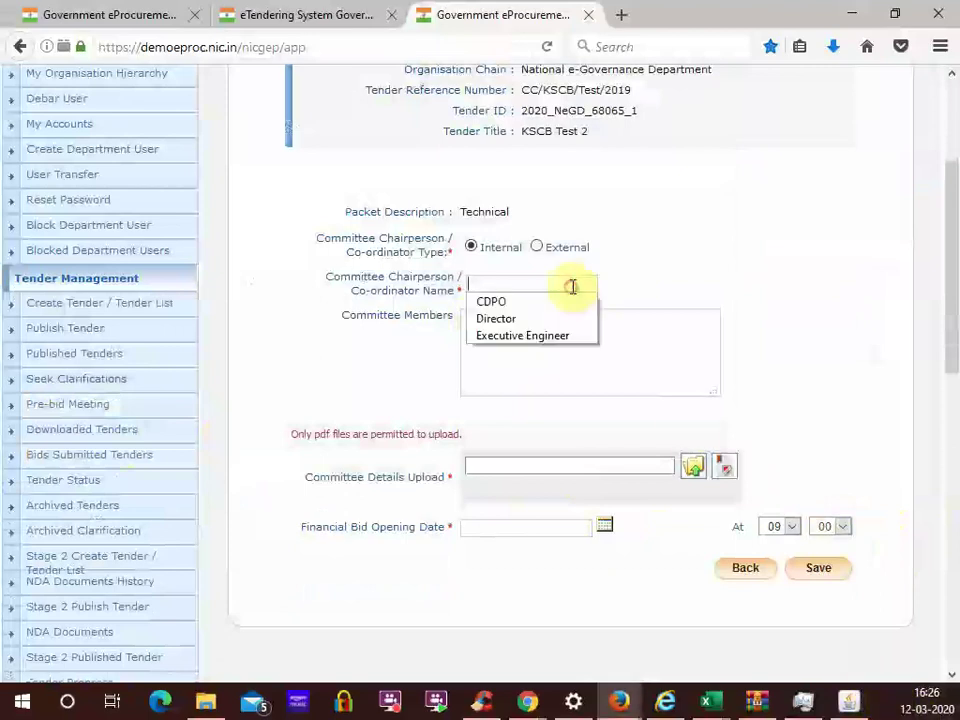
type("TIA")
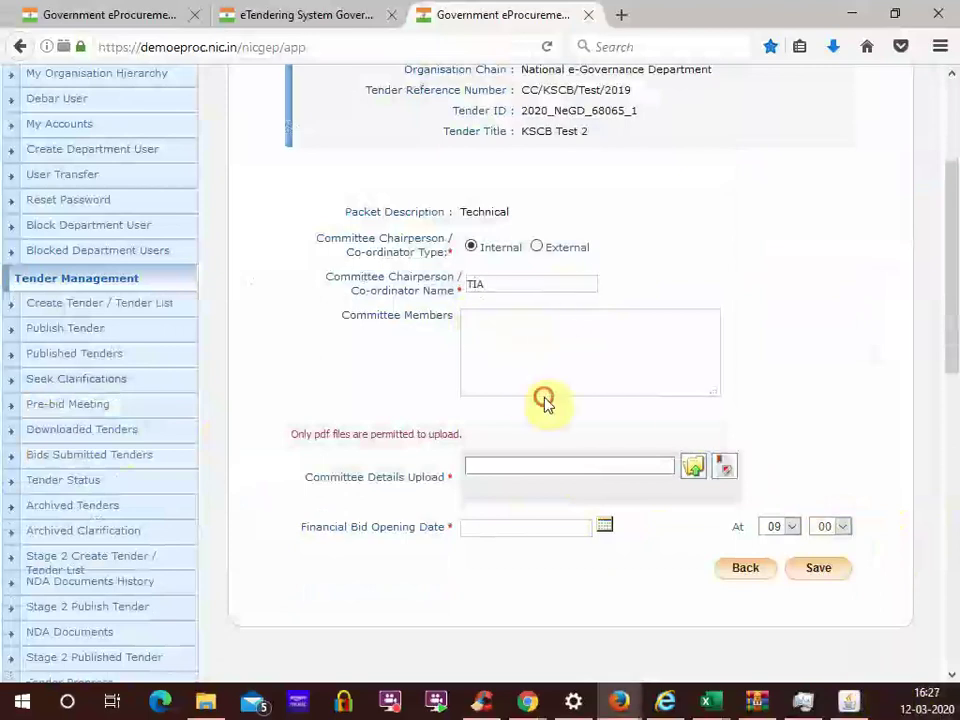
left_click(563, 368)
type("Members")
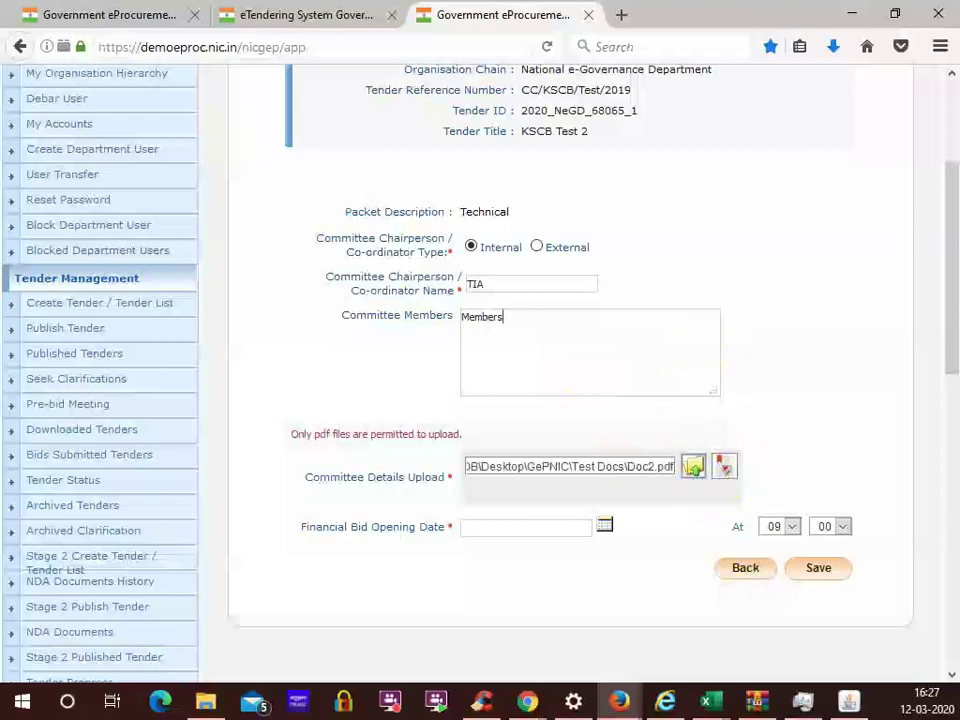
left_click(724, 466)
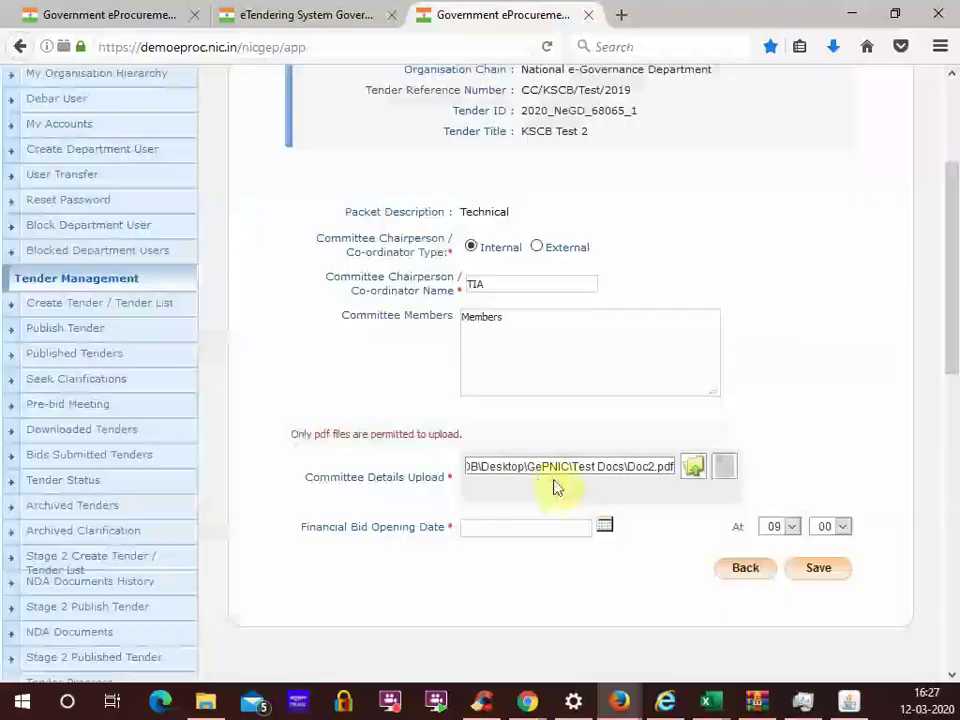
- Set the financial bid opening date to 12/03/2020 at 16:30
left_click(607, 530)
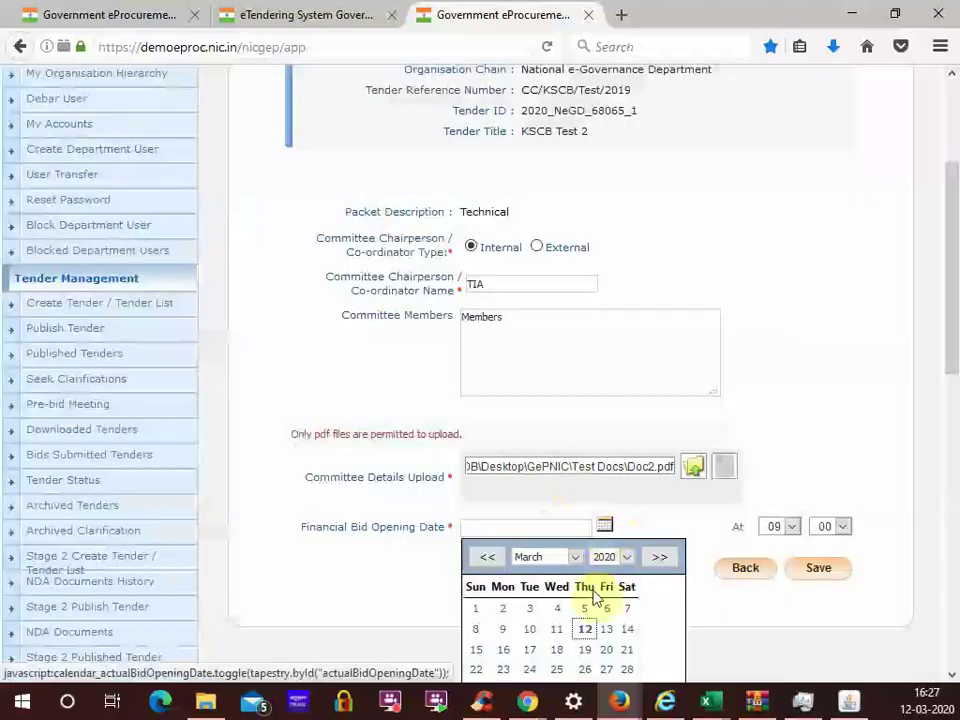
scroll(760, 636, "down", 4)
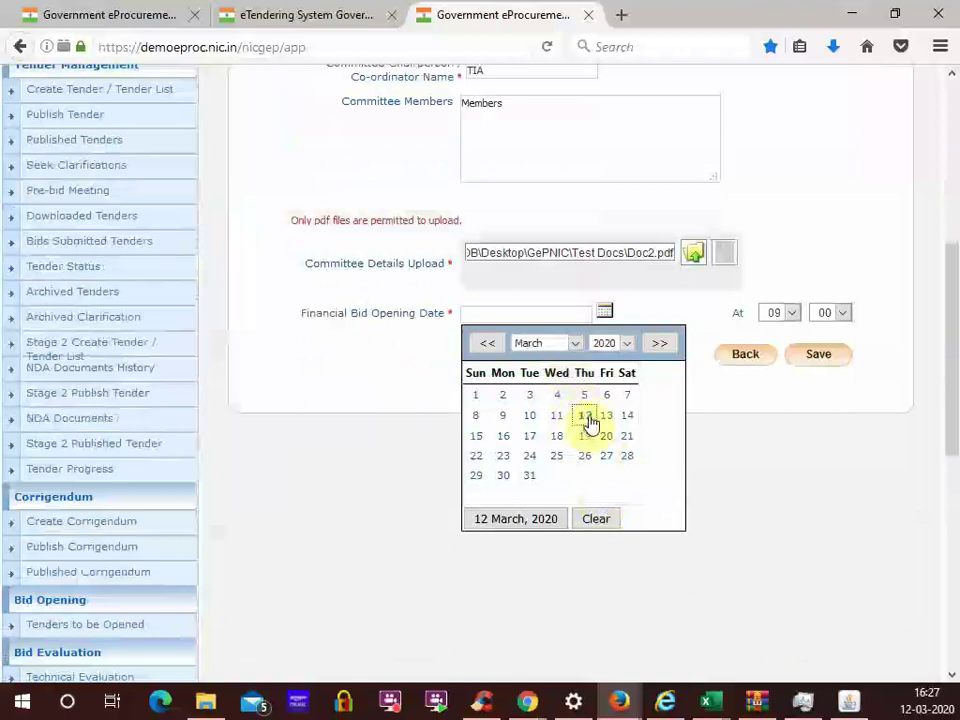
left_click(589, 425)
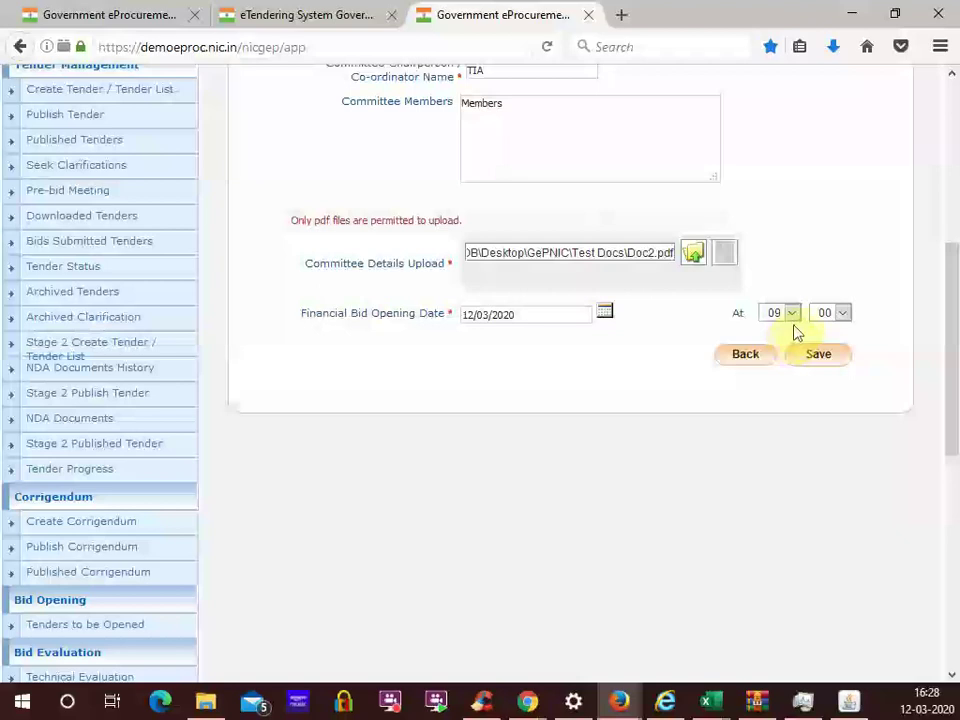
left_click(791, 314)
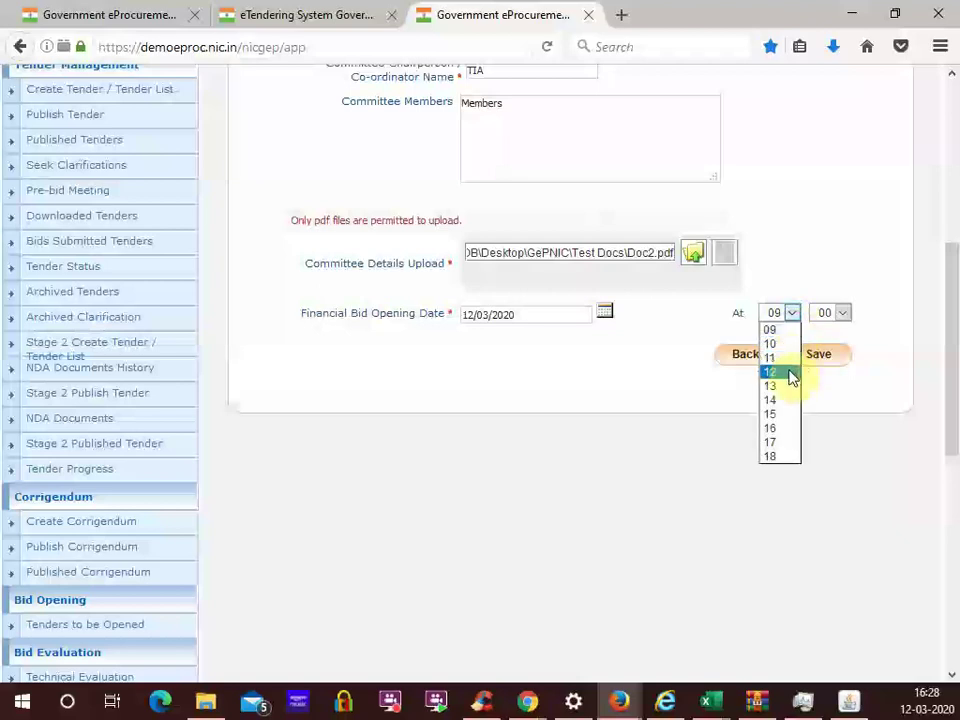
left_click(780, 428)
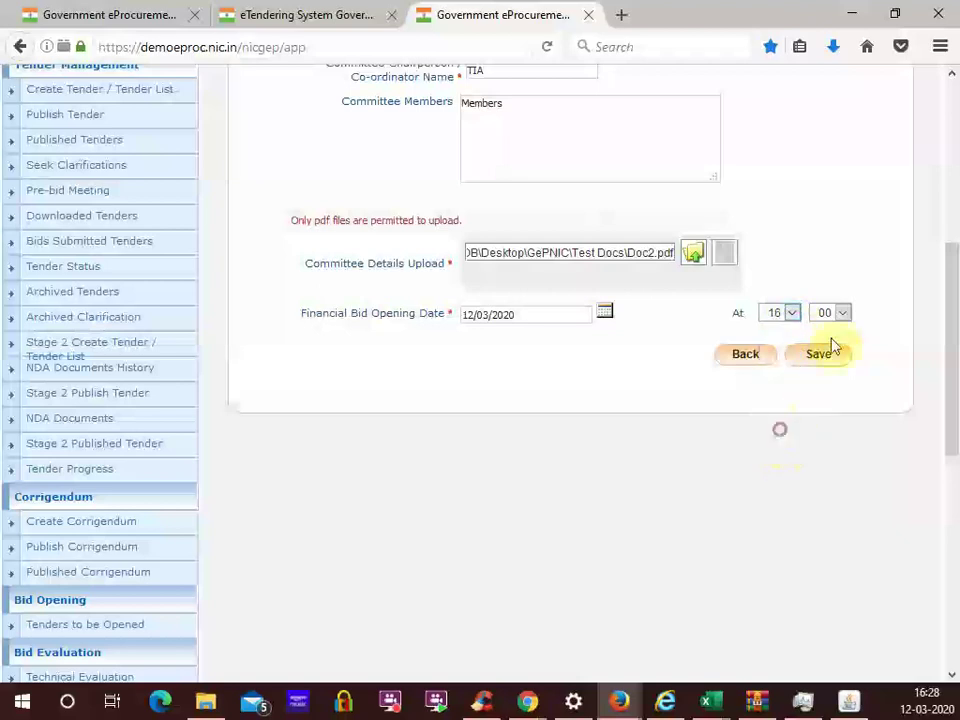
left_click(838, 313)
left_click(838, 414)
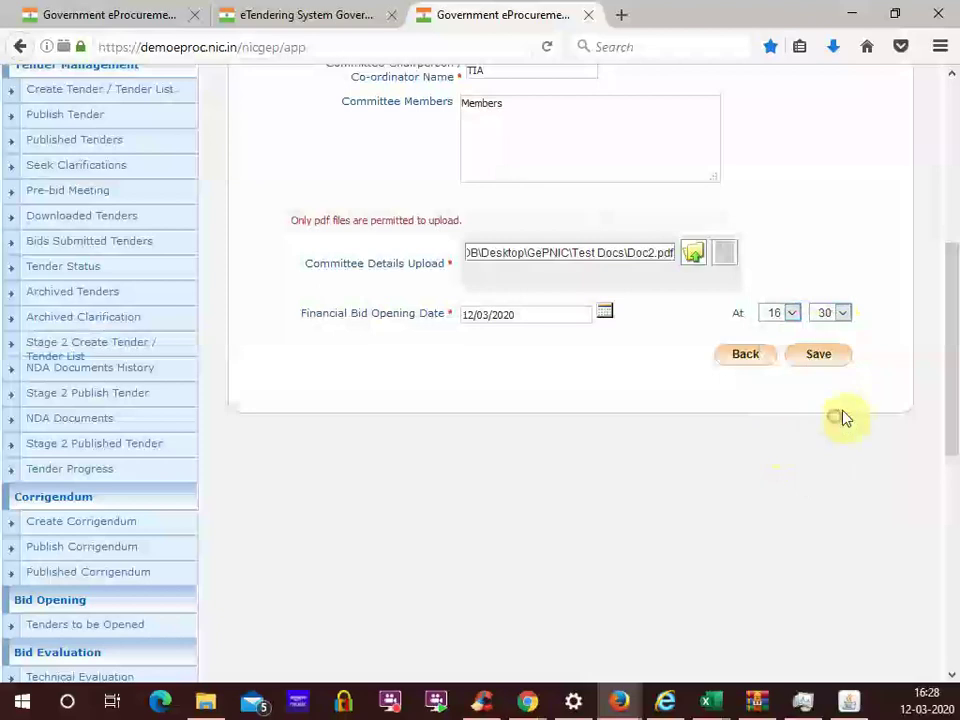
- Save the committee details with the financial bid opening schedule and review the technical evaluation information of KSCB Test 2
left_click(818, 356)
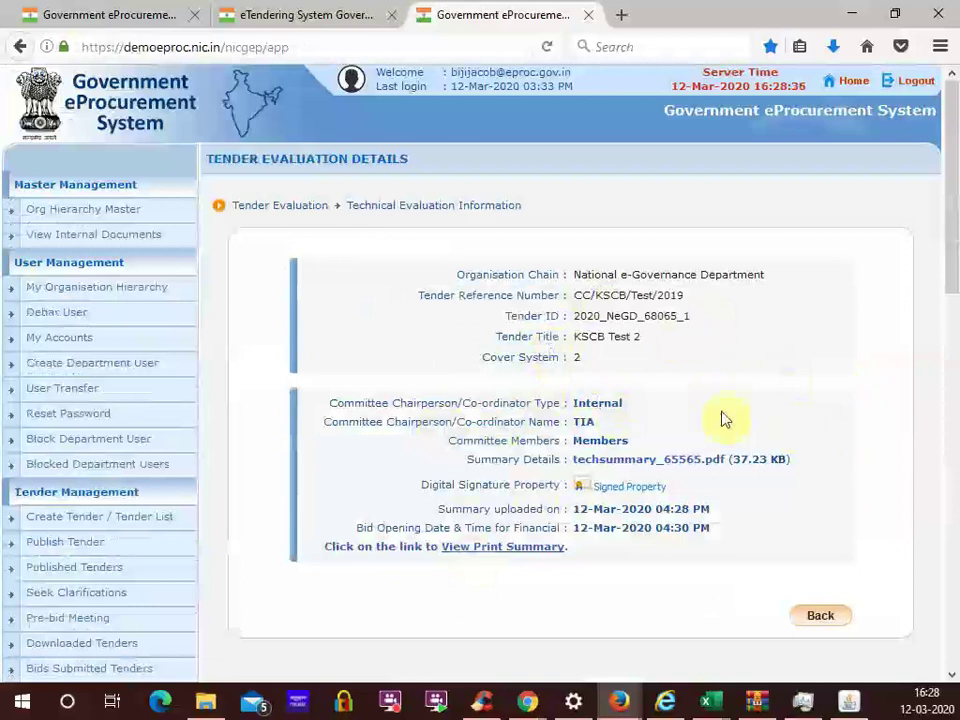
scroll(440, 327, "down", 1)
scroll(440, 327, "down", 2)
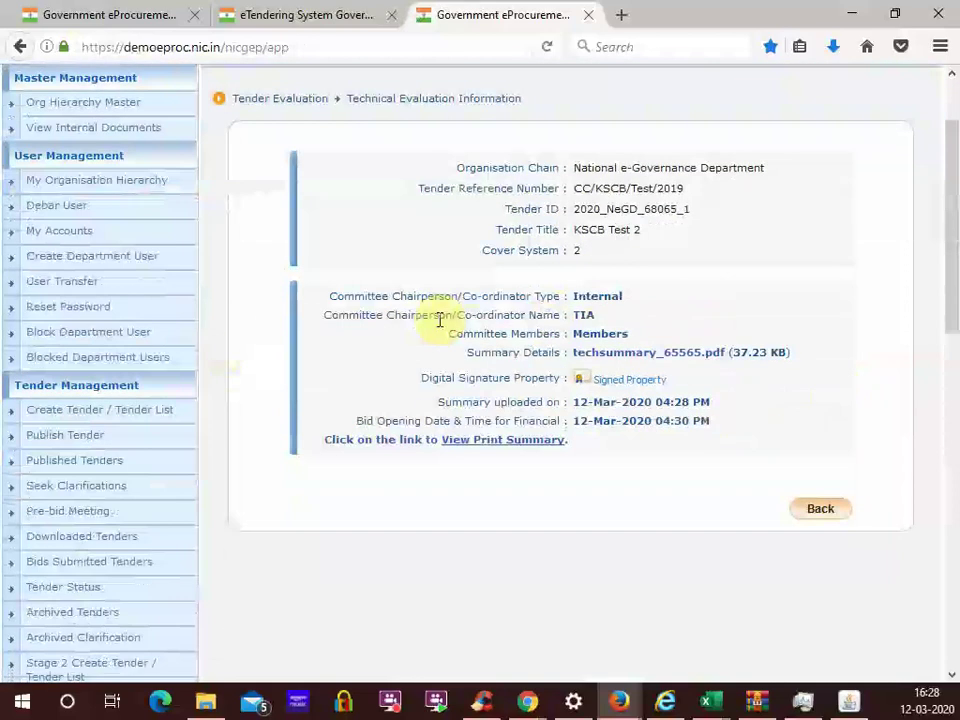
scroll(439, 326, "up", 2)
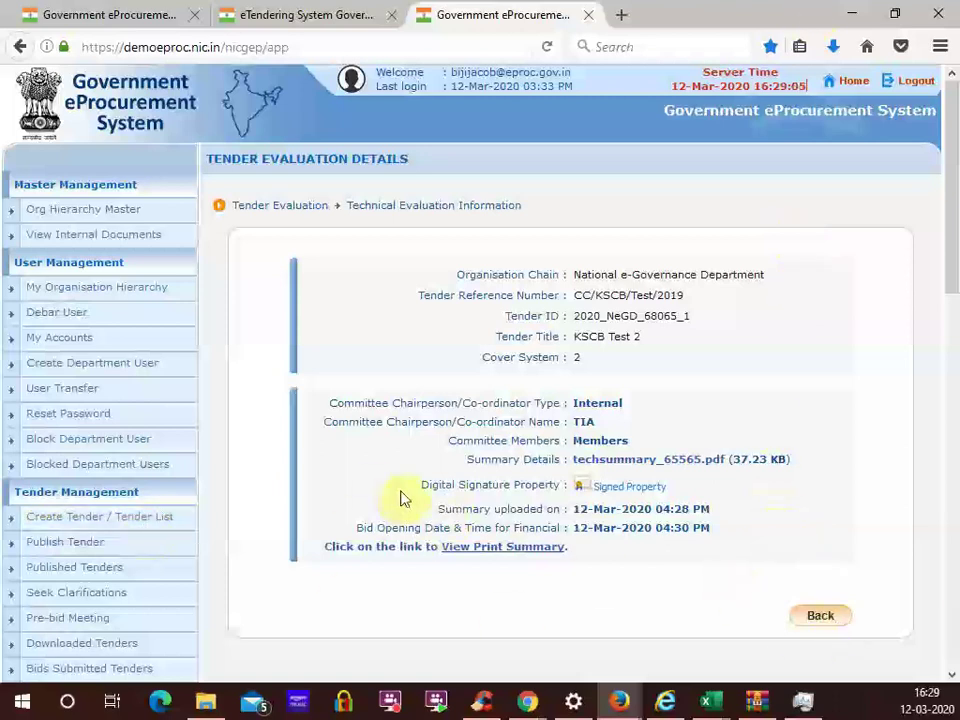
scroll(318, 548, "down", 7)
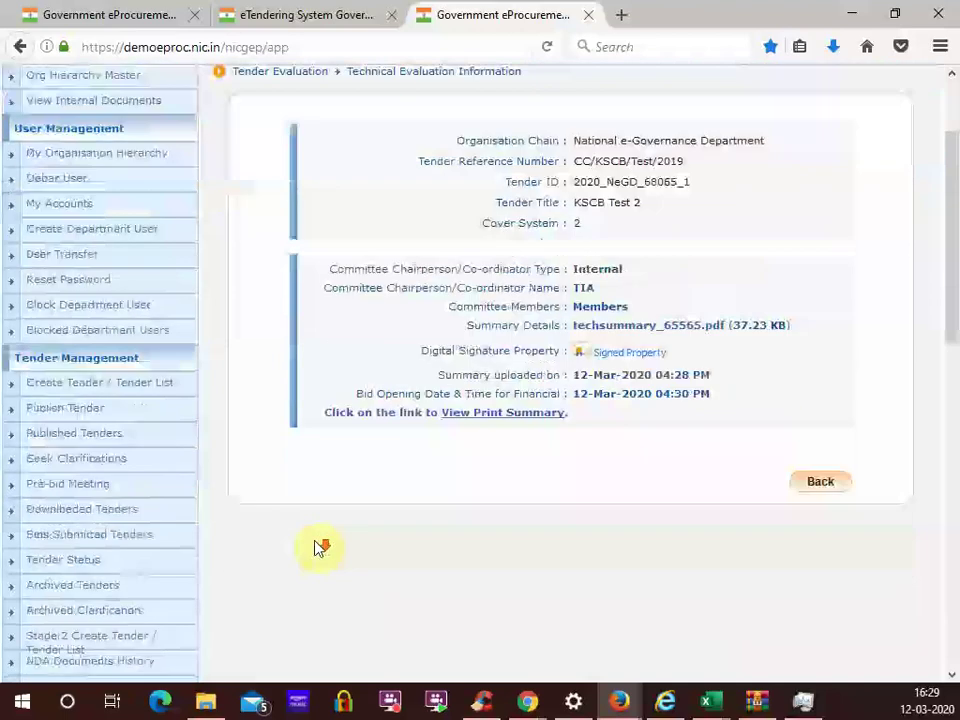
scroll(320, 551, "up", 2)
scroll(321, 553, "down", 5)
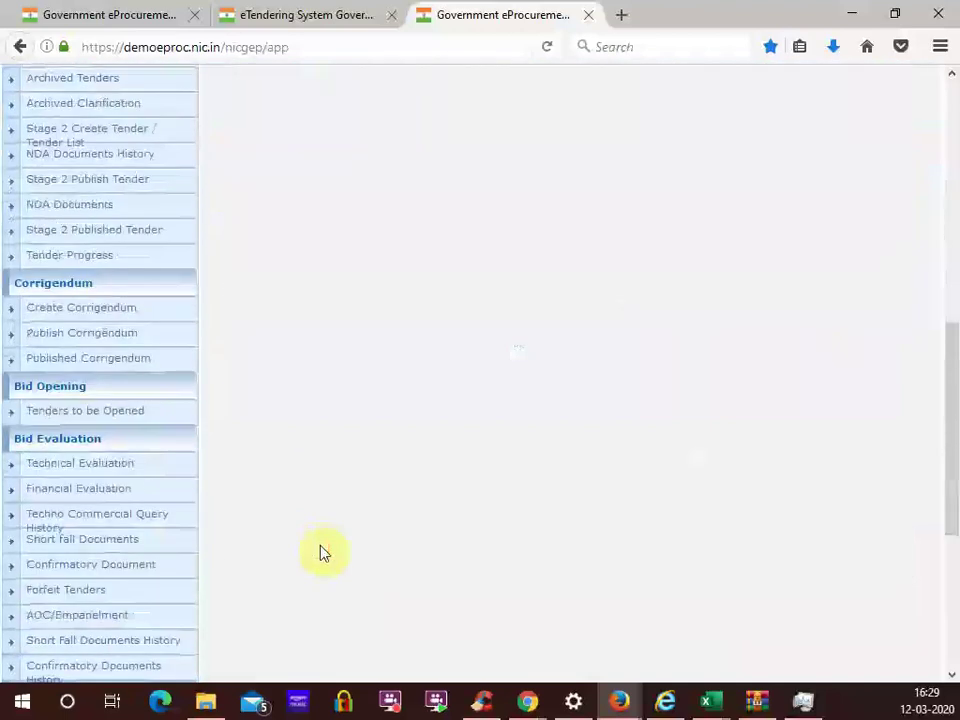
scroll(330, 385, "up", 10)
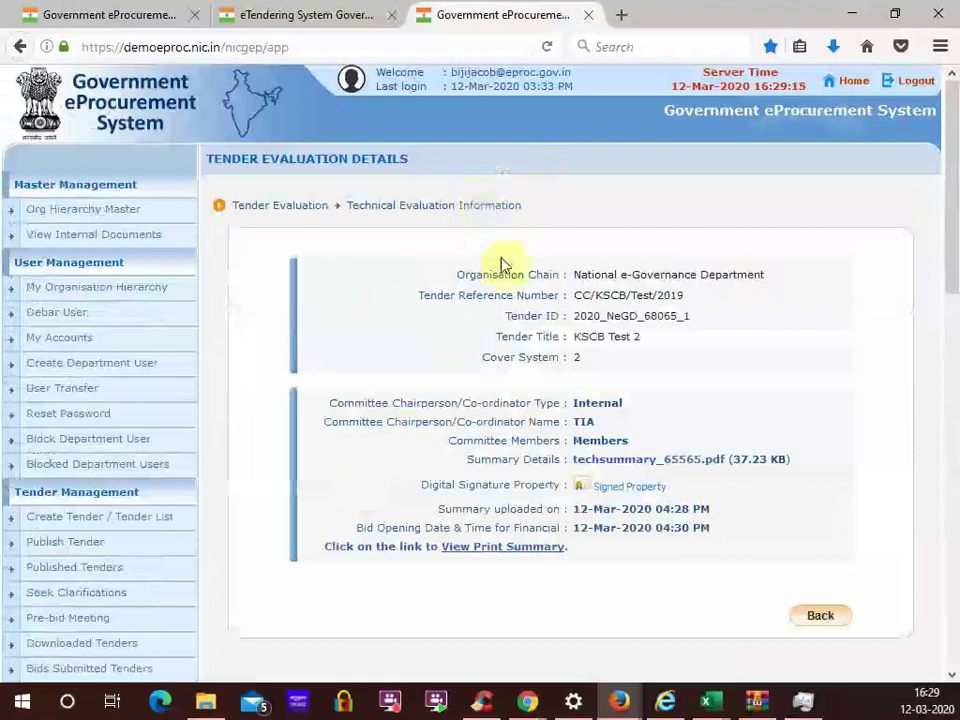
scroll(428, 563, "down", 4)
scroll(428, 563, "down", 15)
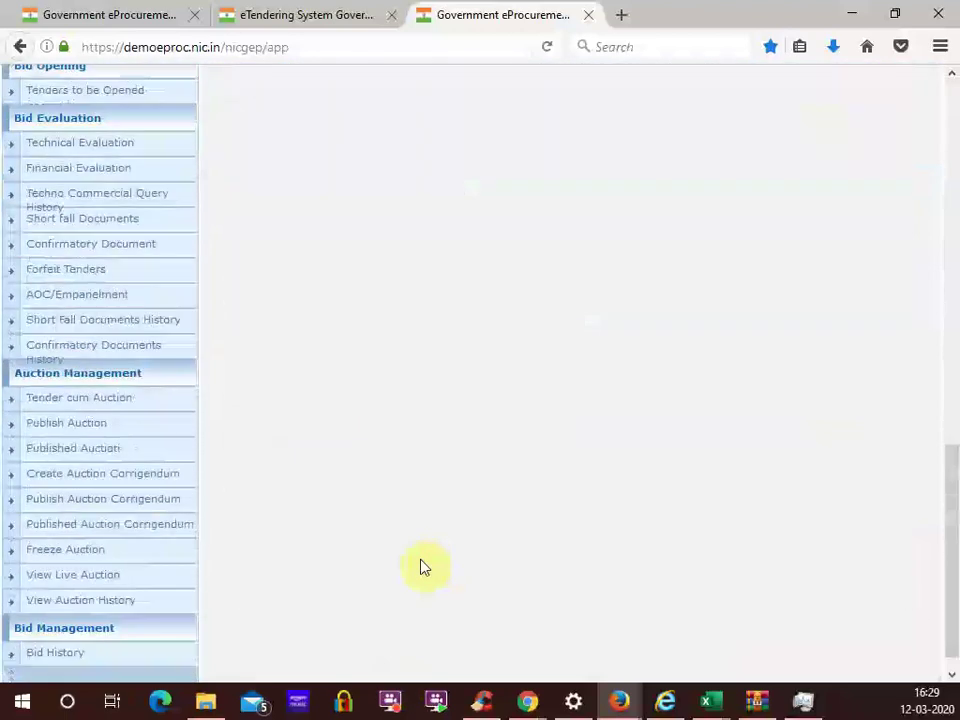
scroll(499, 574, "up", 4)
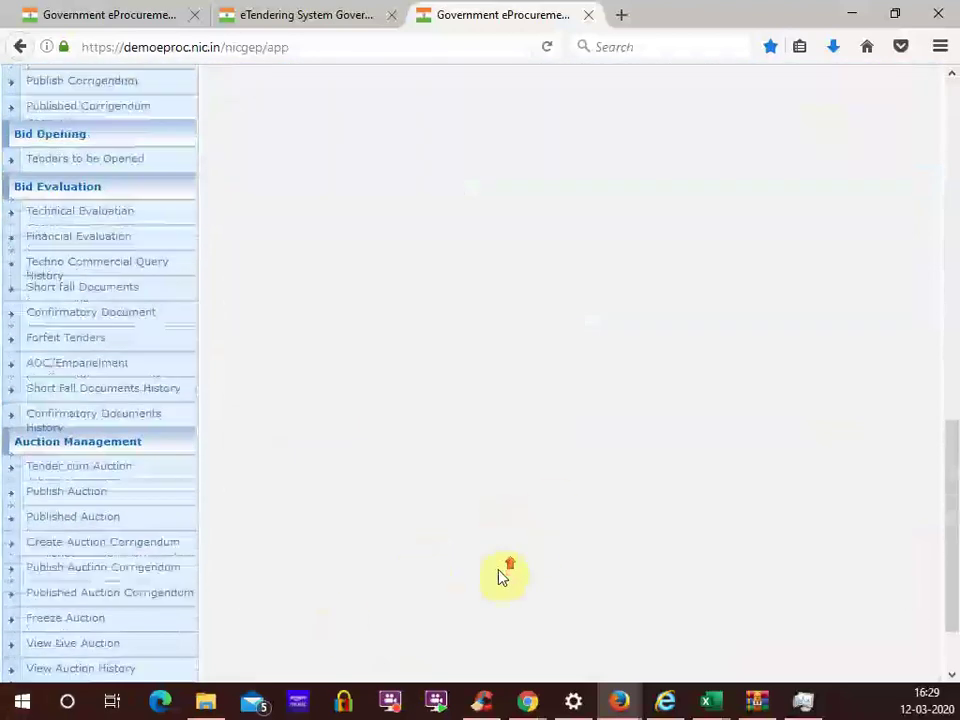
scroll(508, 439, "up", 15)
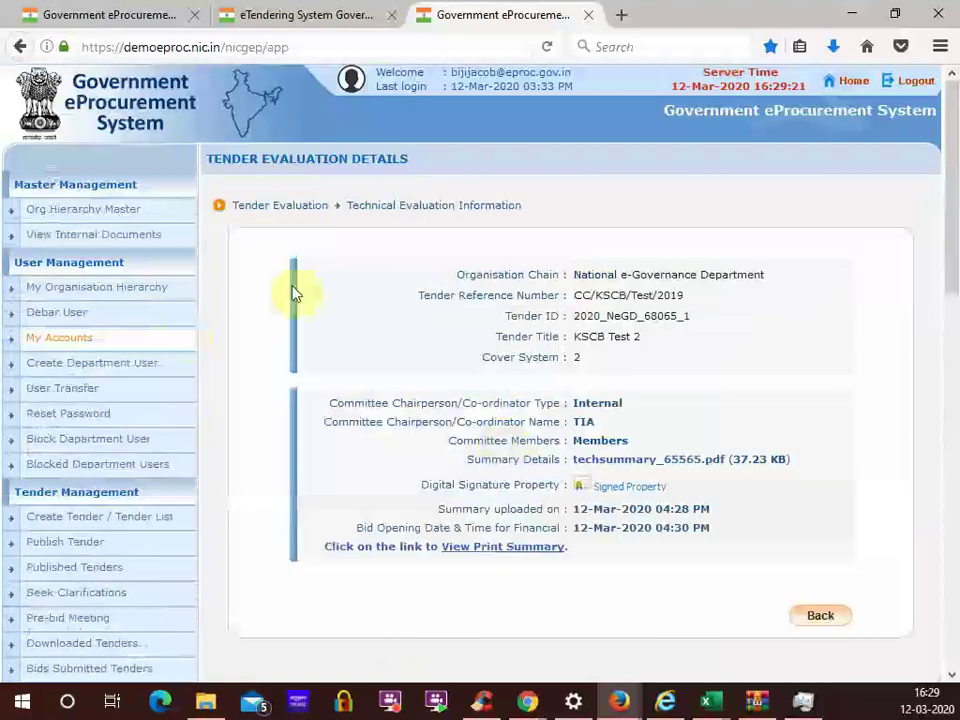
- Leave the technical evaluation information and return to the list of bids for technical evaluation
left_click(811, 624)
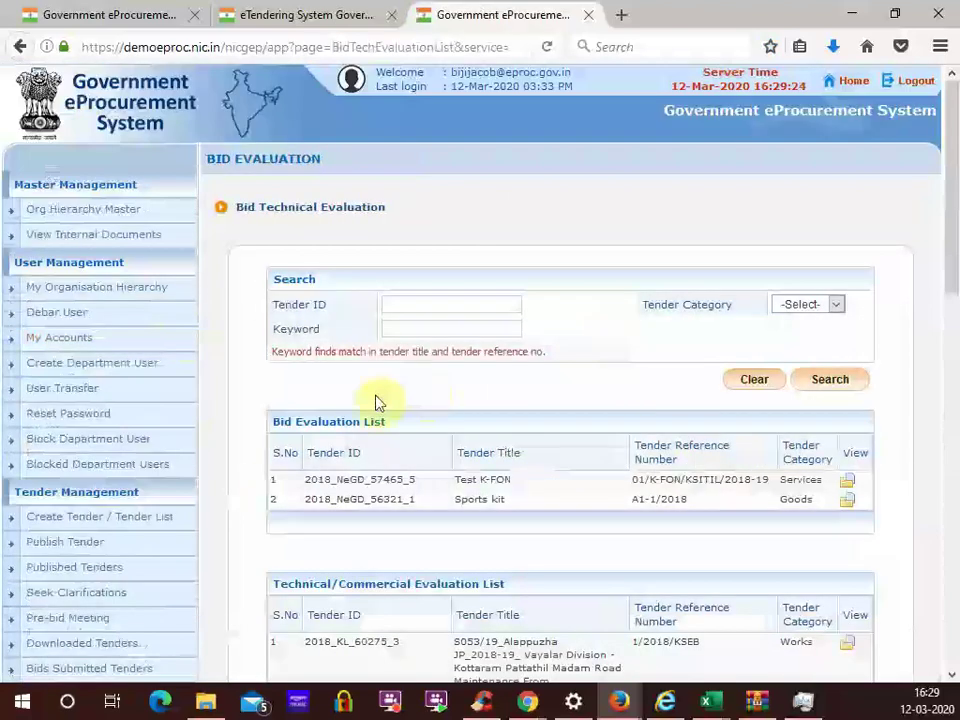
scroll(481, 458, "down", 2)
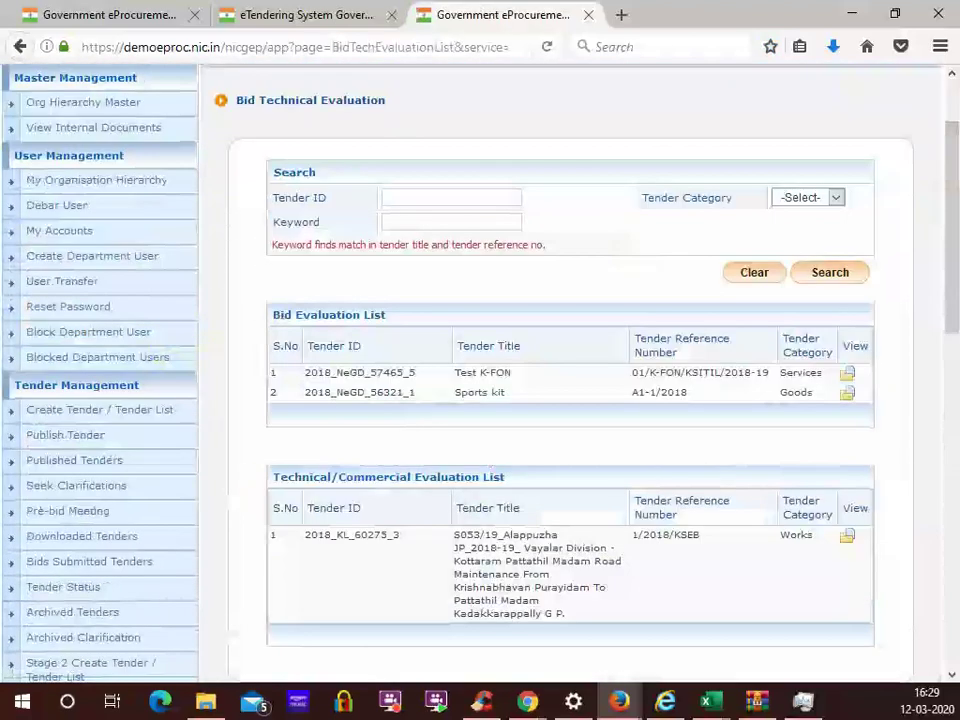
left_click(328, 18)
left_click(505, 15)
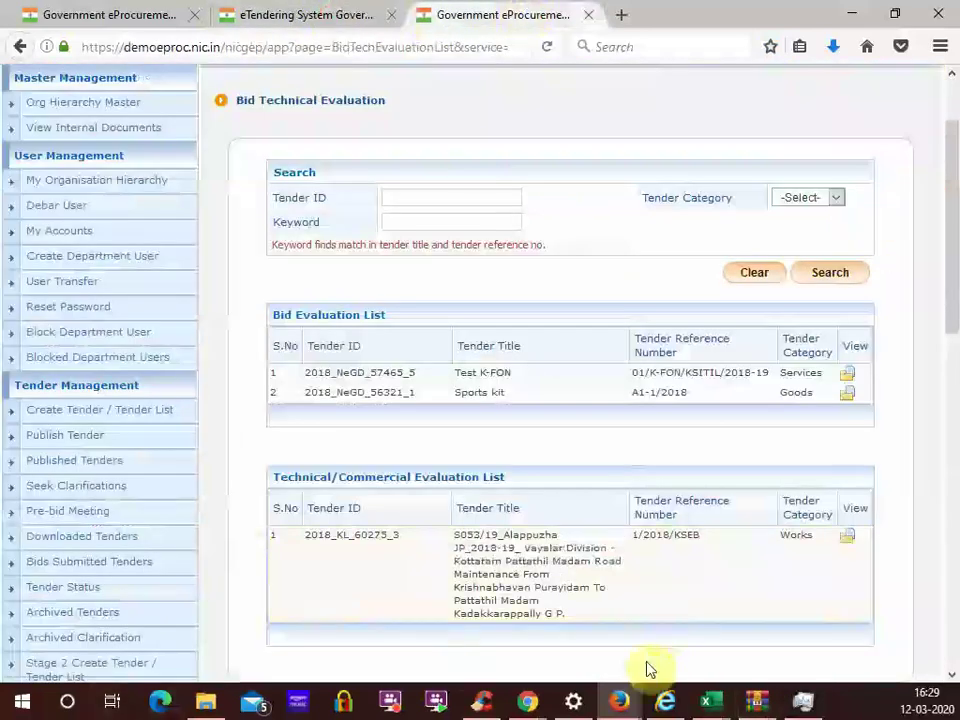
- Open the list of tenders to be opened and look for KSCB Test 2 under the financial covers
scroll(122, 542, "down", 6)
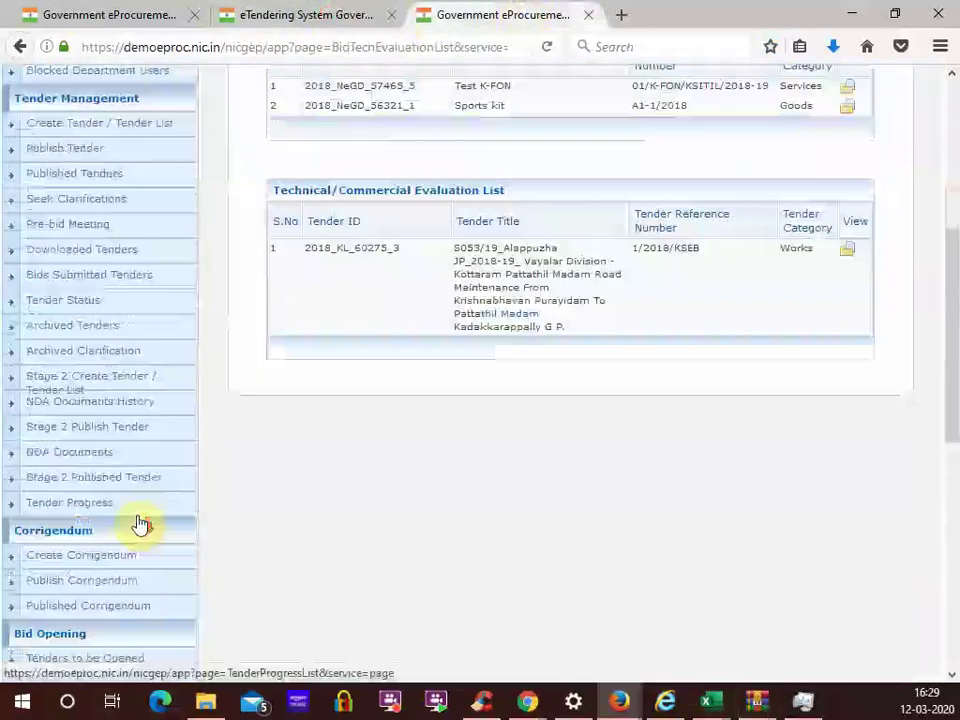
left_click(110, 624)
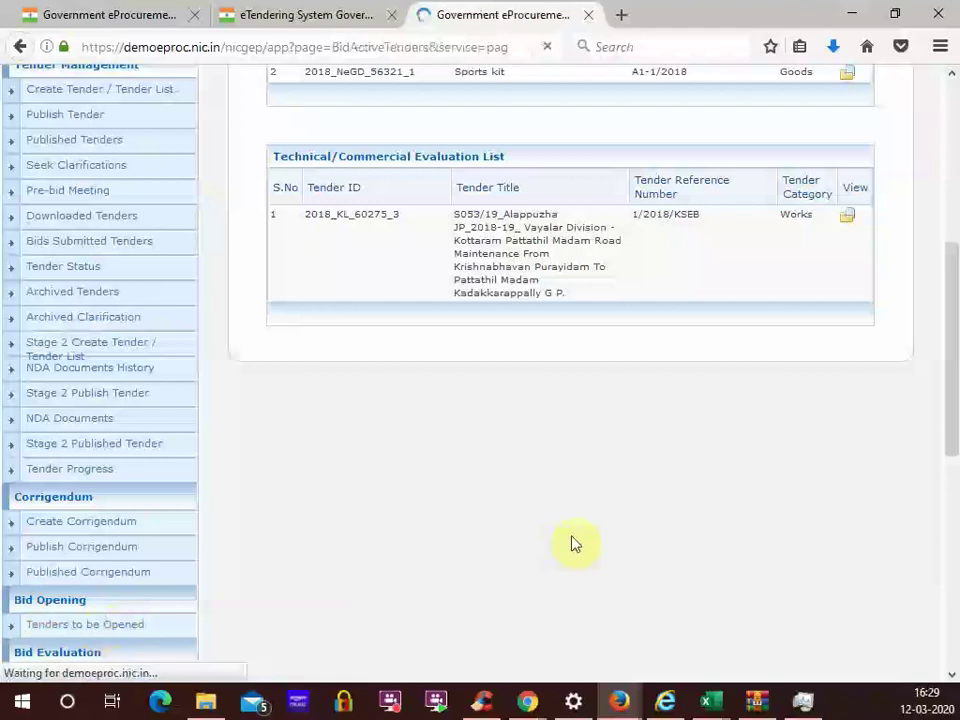
scroll(561, 407, "down", 5)
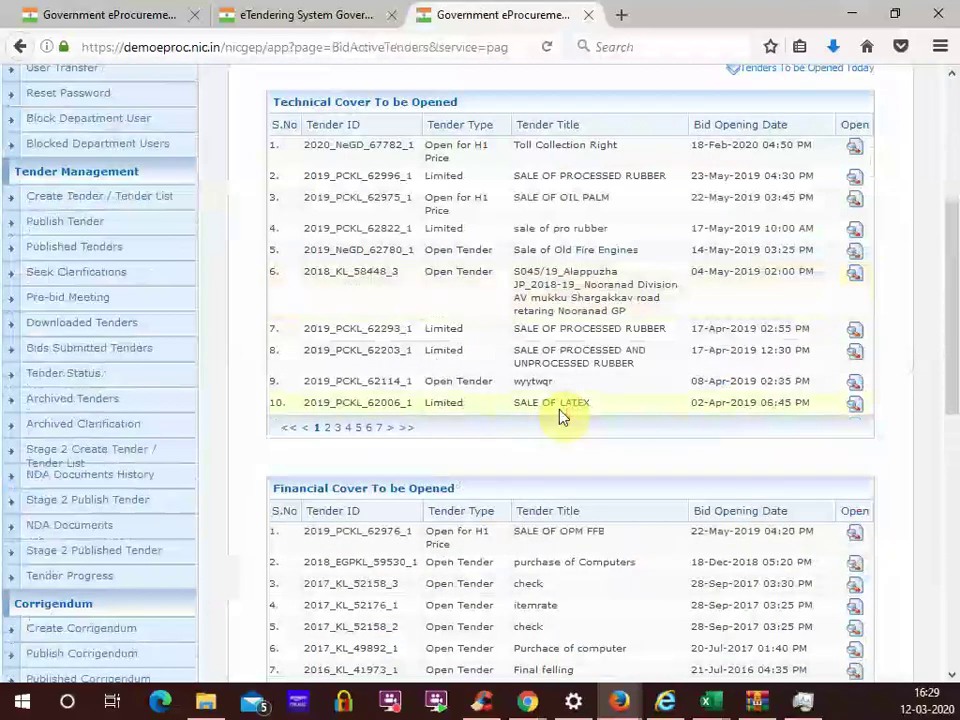
scroll(465, 430, "up", 5)
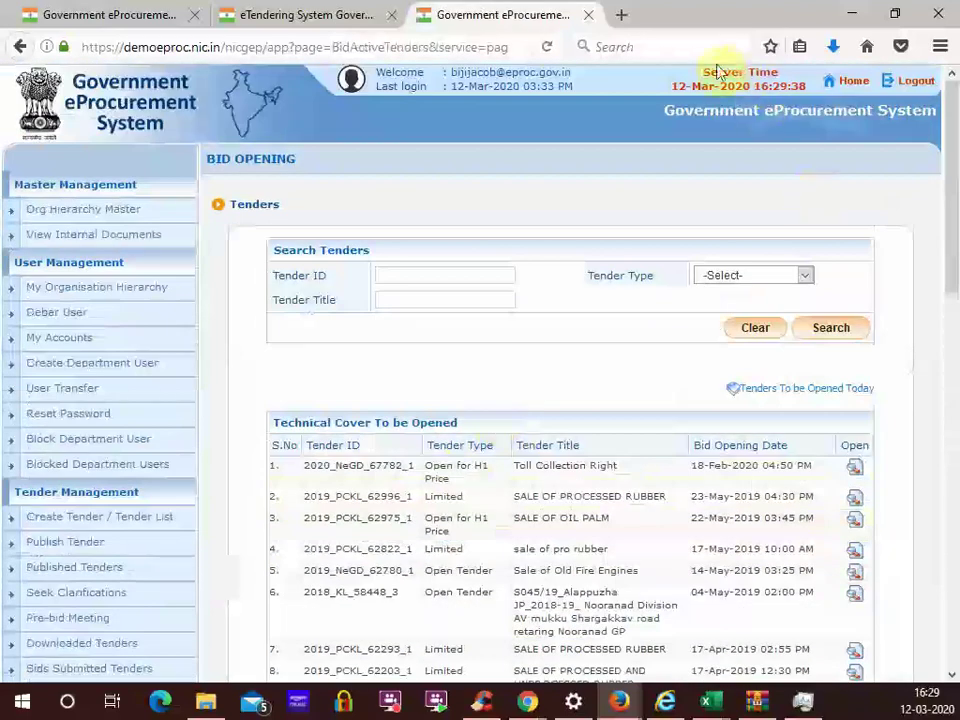
- Reload the list of tenders to be opened and check the financial covers for KSCB Test 2
left_click(552, 46)
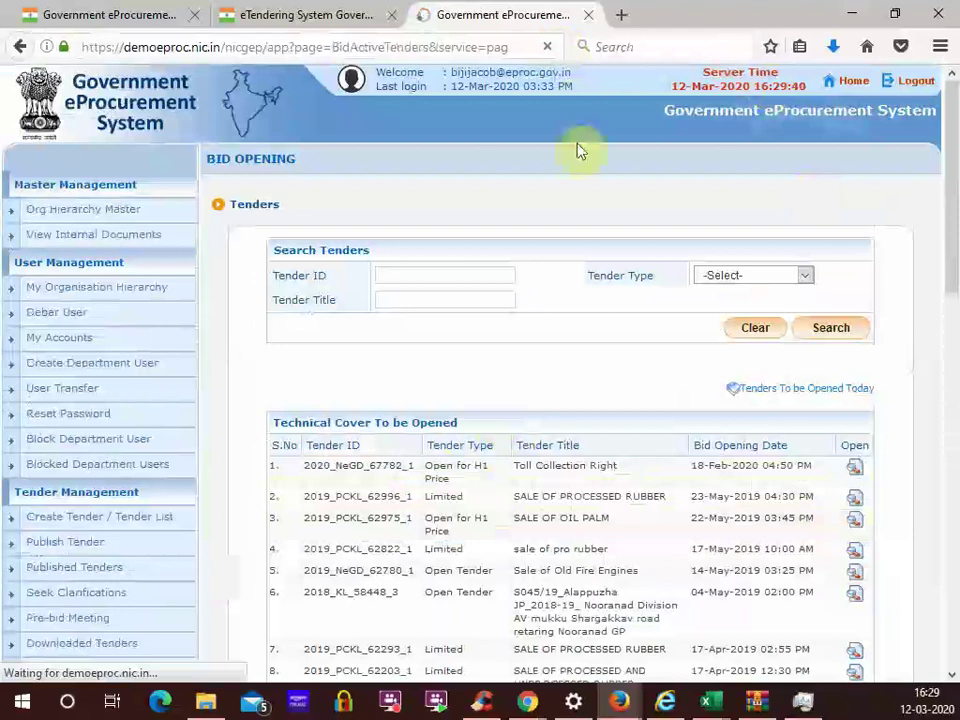
scroll(574, 561, "down", 10)
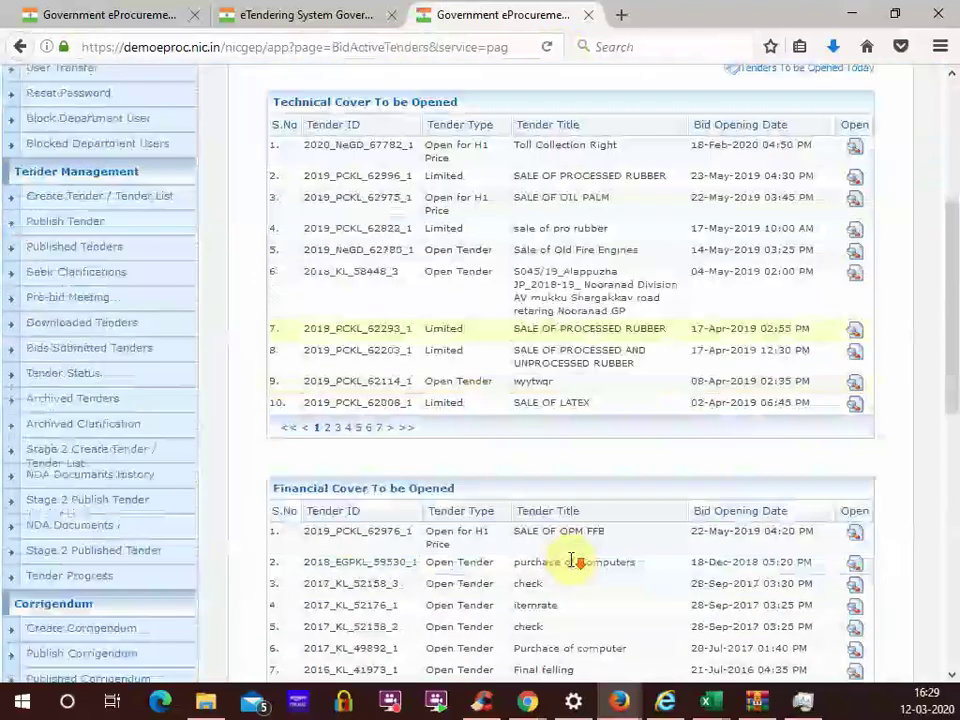
scroll(574, 561, "up", 8)
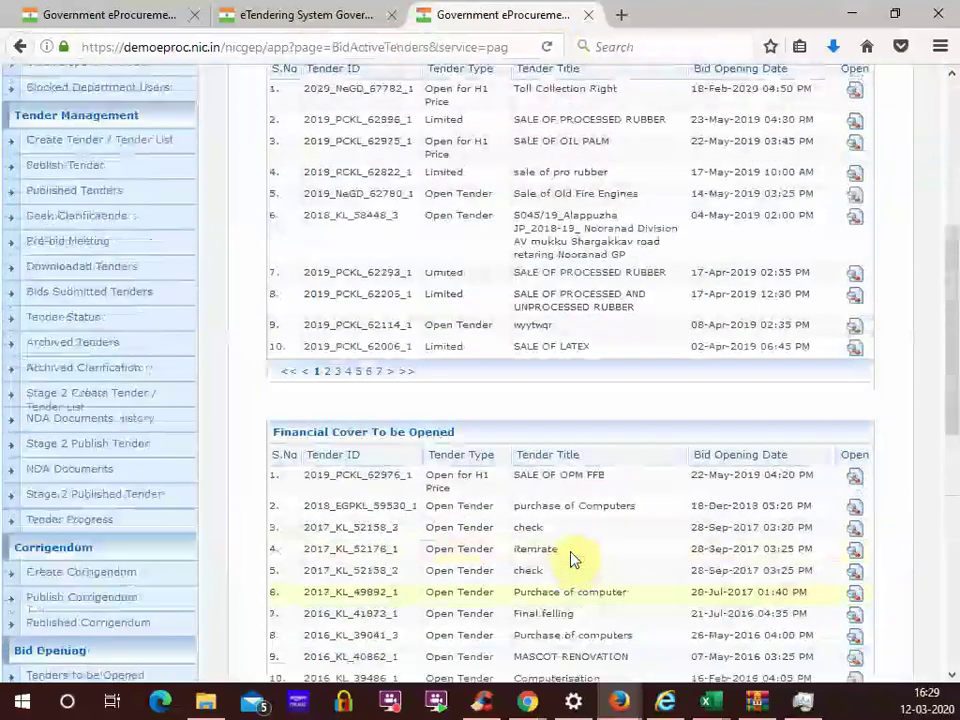
scroll(574, 558, "up", 2)
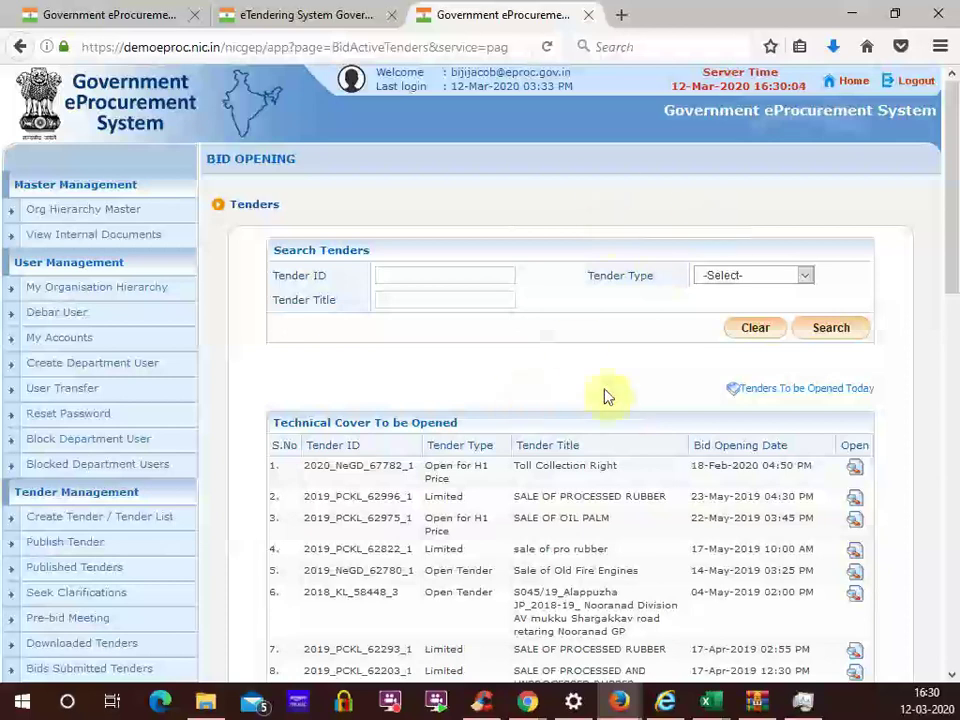
scroll(632, 402, "down", 3)
scroll(546, 377, "down", 3)
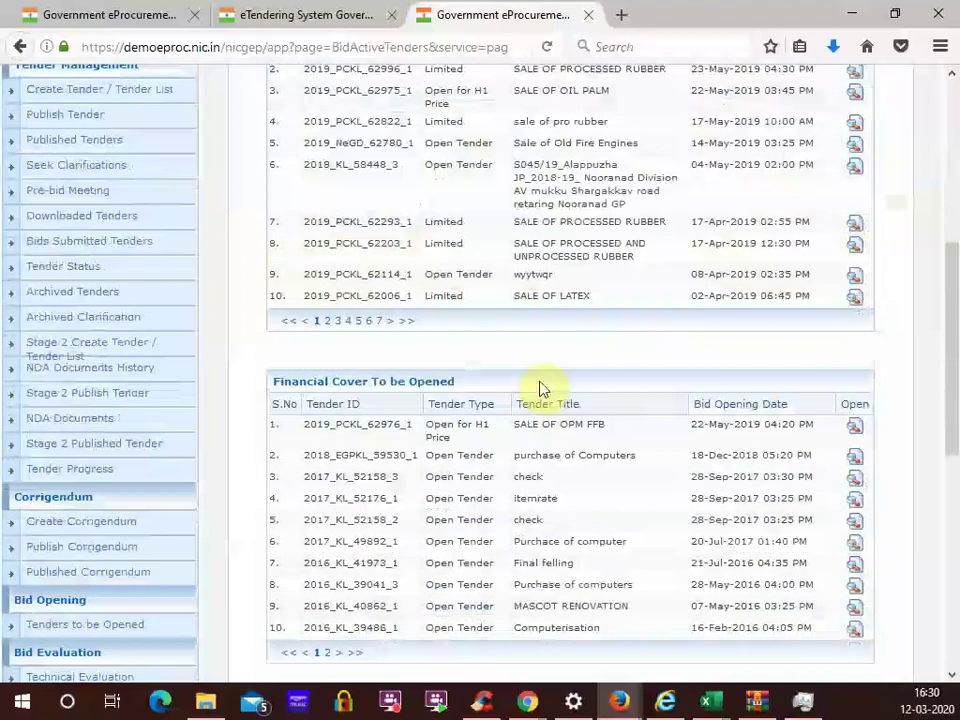
scroll(544, 390, "up", 3)
scroll(538, 360, "up", 3)
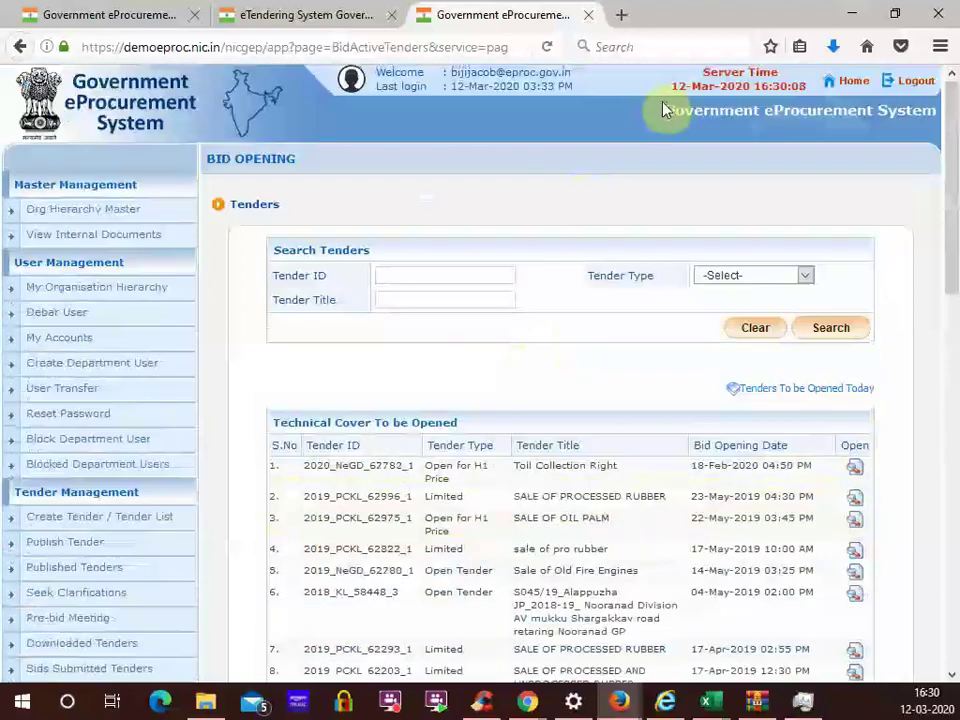
- Reload the bid opening page once the scheduled 16:30 has passed and locate KSCB Test 2 among the financial covers
left_click(549, 46)
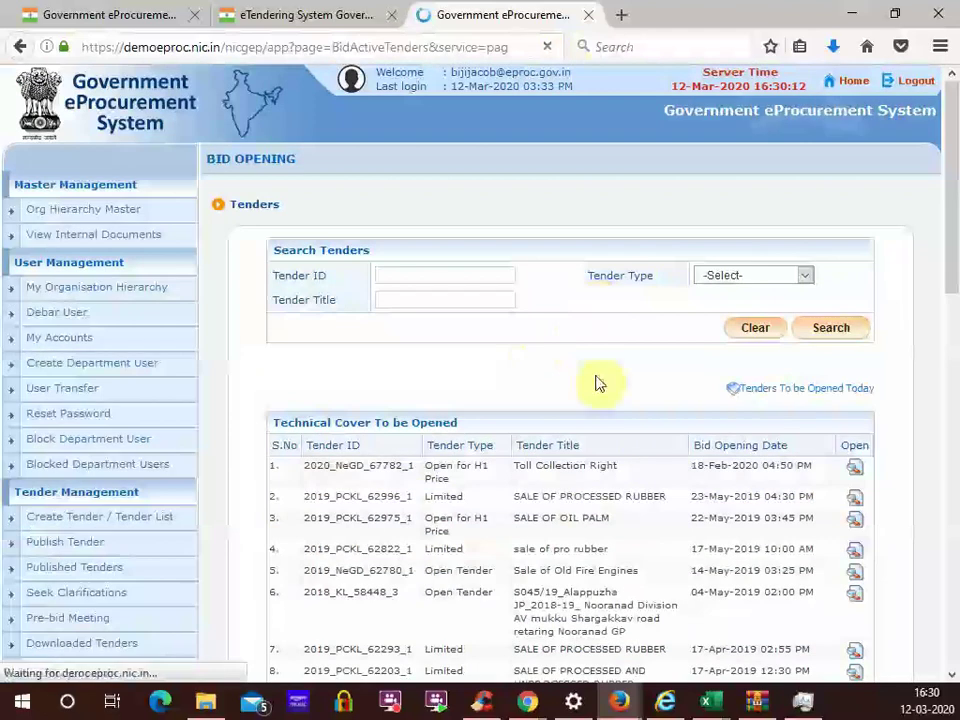
scroll(640, 420, "down", 6)
scroll(688, 326, "up", 6)
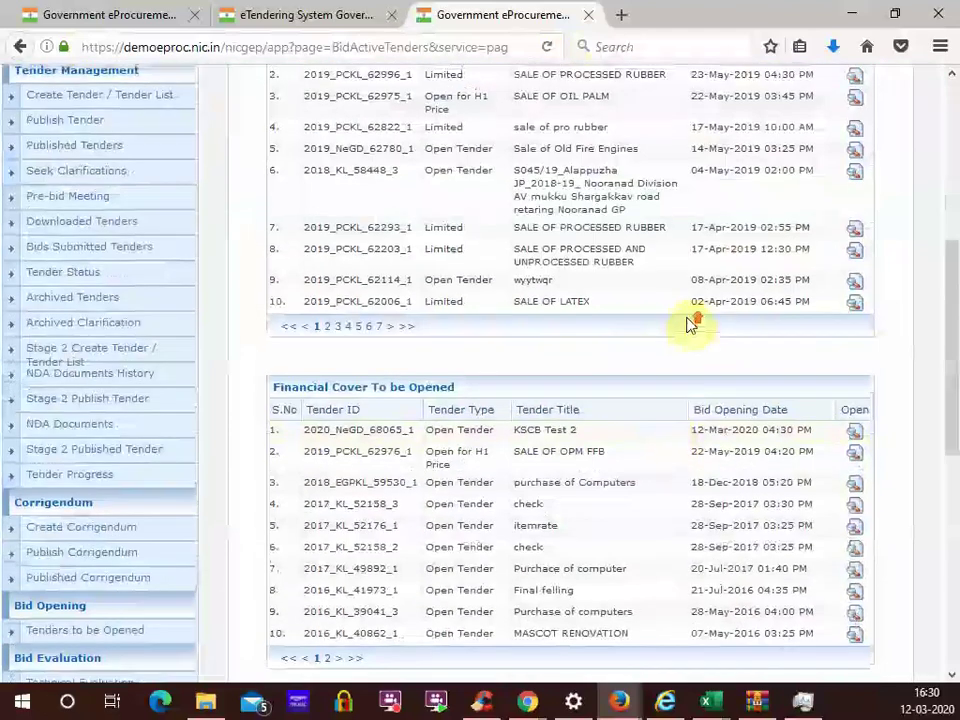
scroll(688, 326, "down", 6)
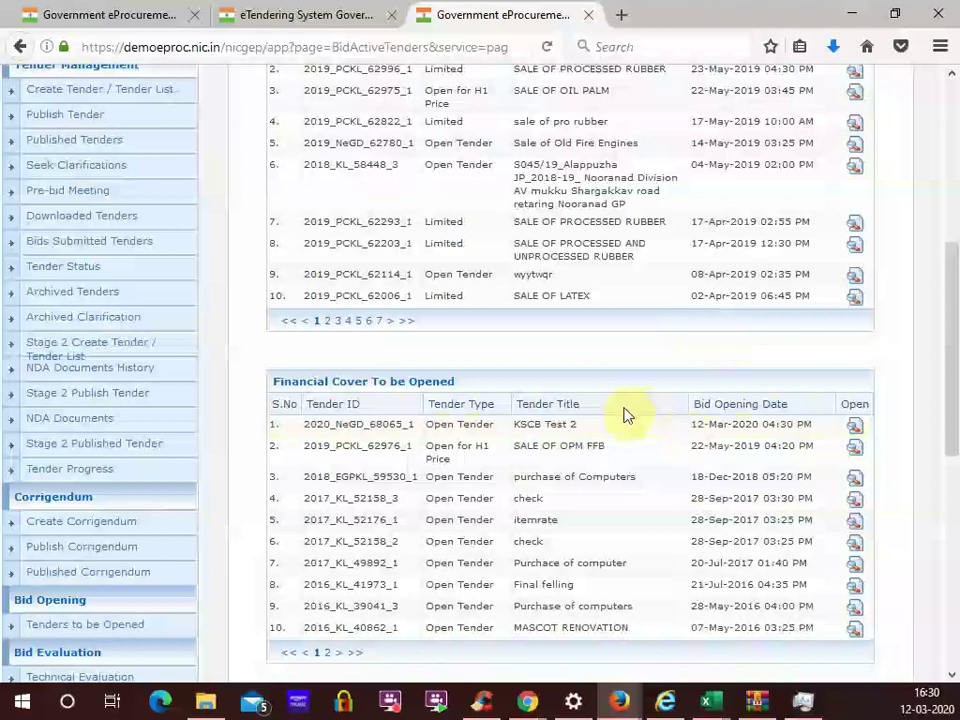
scroll(625, 410, "up", 5)
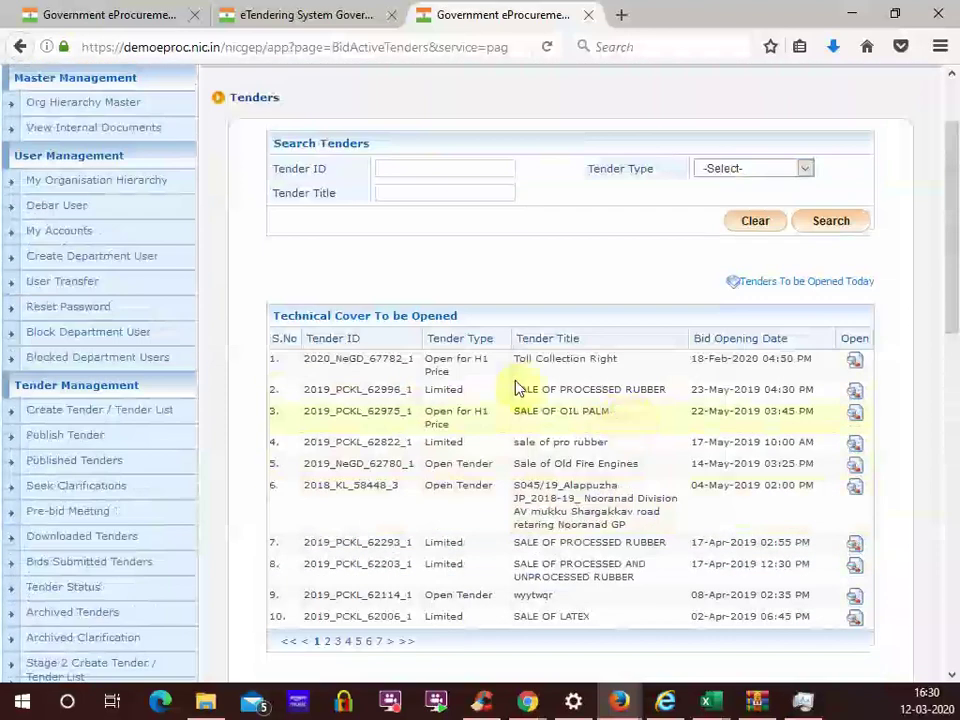
scroll(396, 485, "down", 8)
scroll(393, 487, "up", 2)
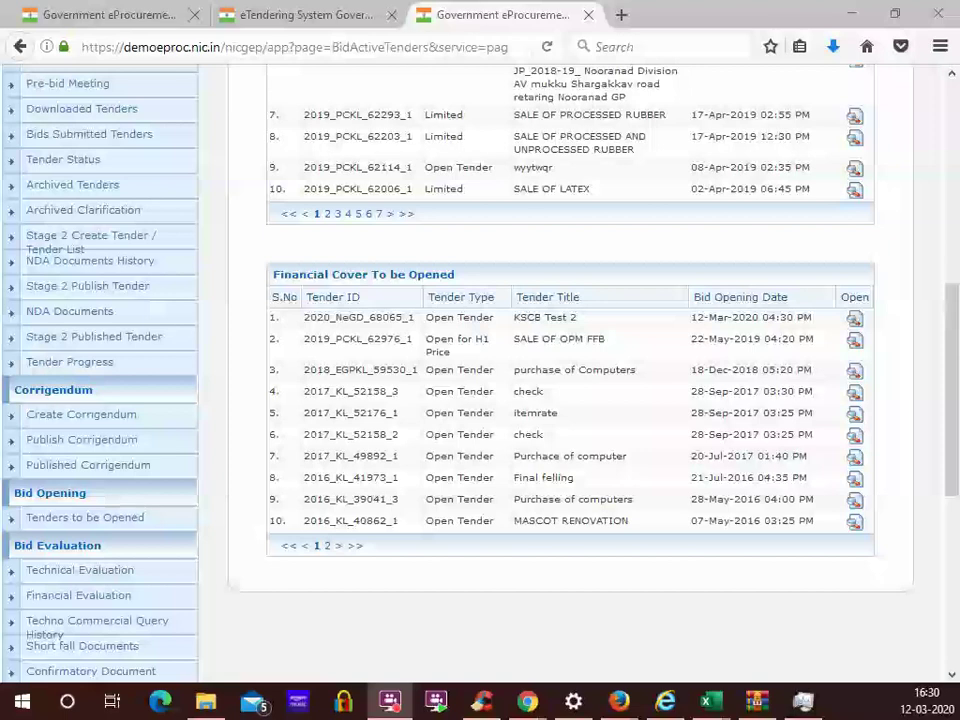
scroll(713, 649, "up", 6)
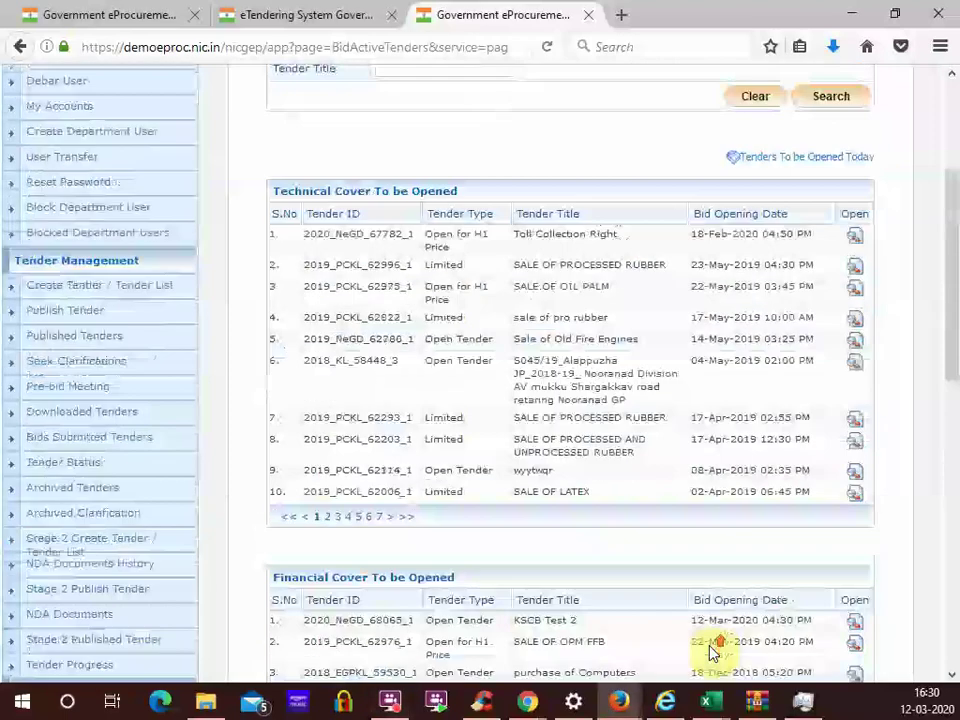